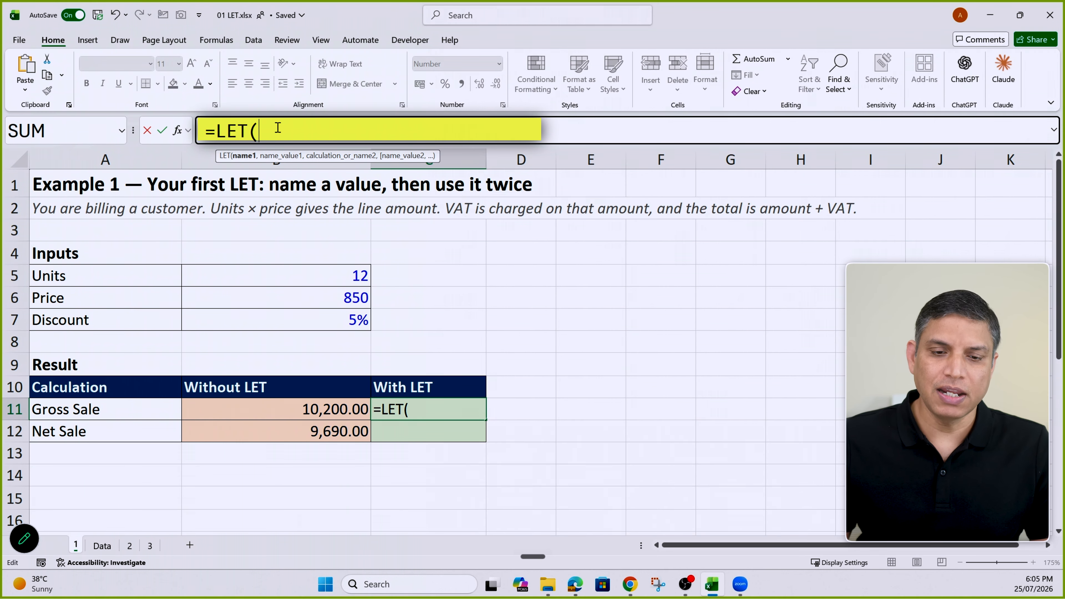
- In the LET formula for Gross Sale in C11, define the name GS with the absolute-reference value $B$5*$B$6
{"action": "type", "text": "GS"}
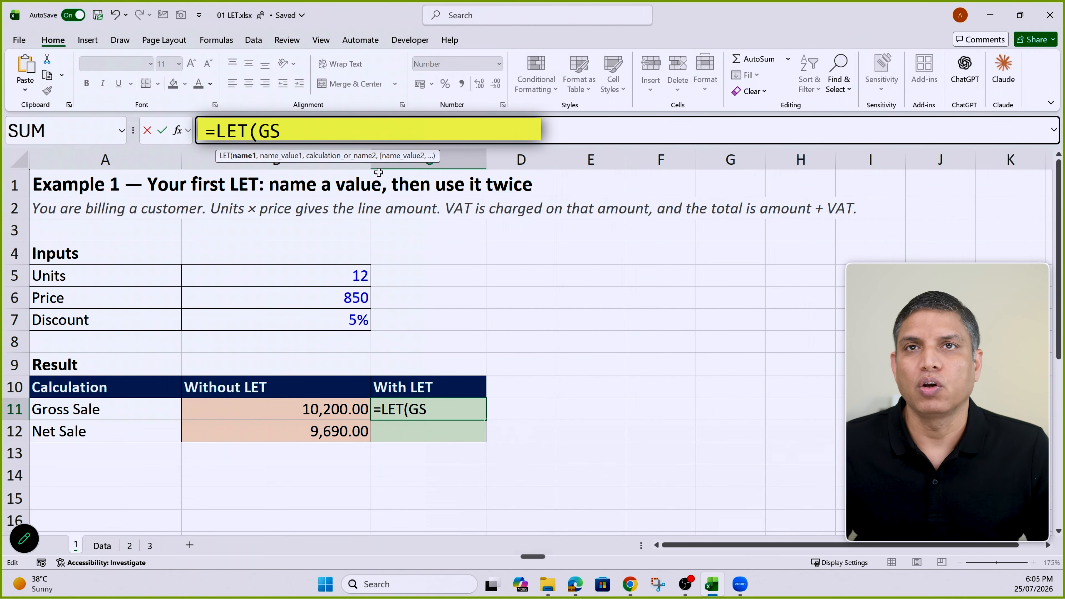
{"action": "type", "text": ","}
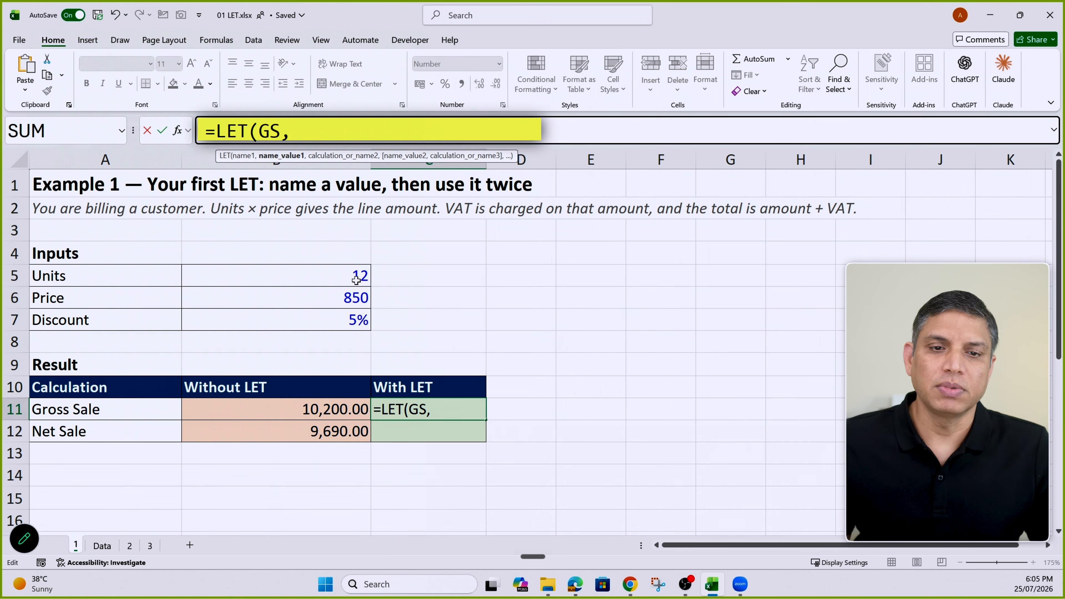
{"action": "left_click", "coordinate": [356, 278]}
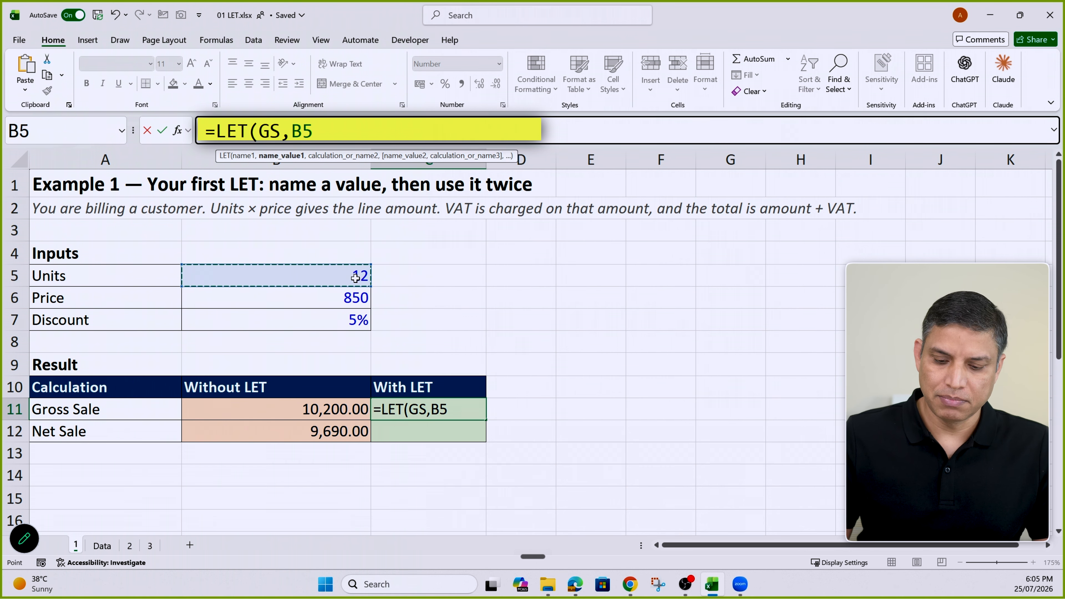
{"action": "type", "text": "*"}
{"action": "left_click", "coordinate": [354, 297]}
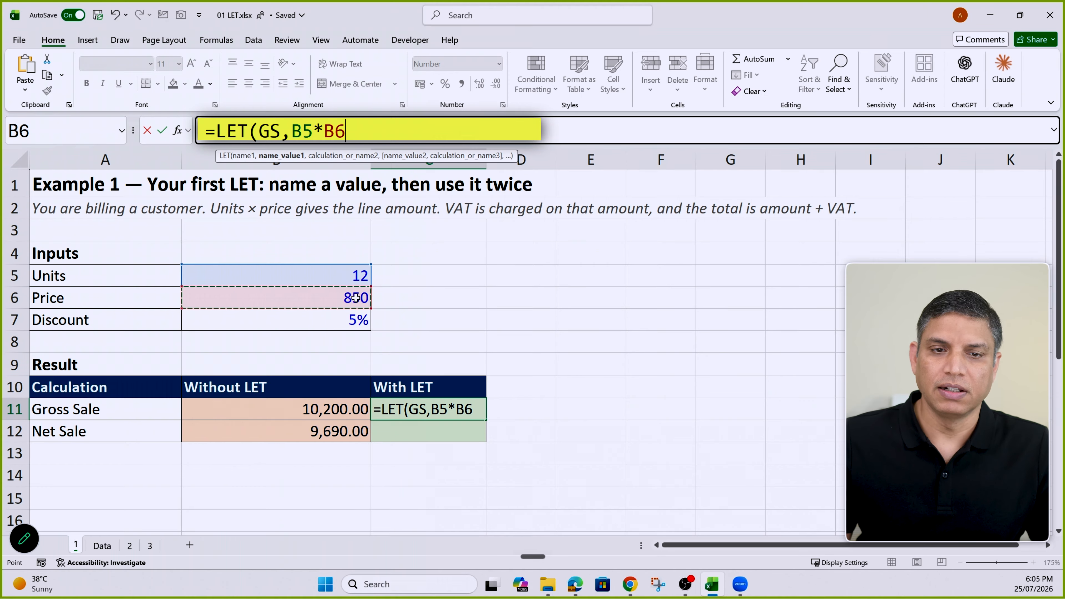
{"action": "left_click_drag", "start_coordinate": [293, 125], "coordinate": [346, 126]}
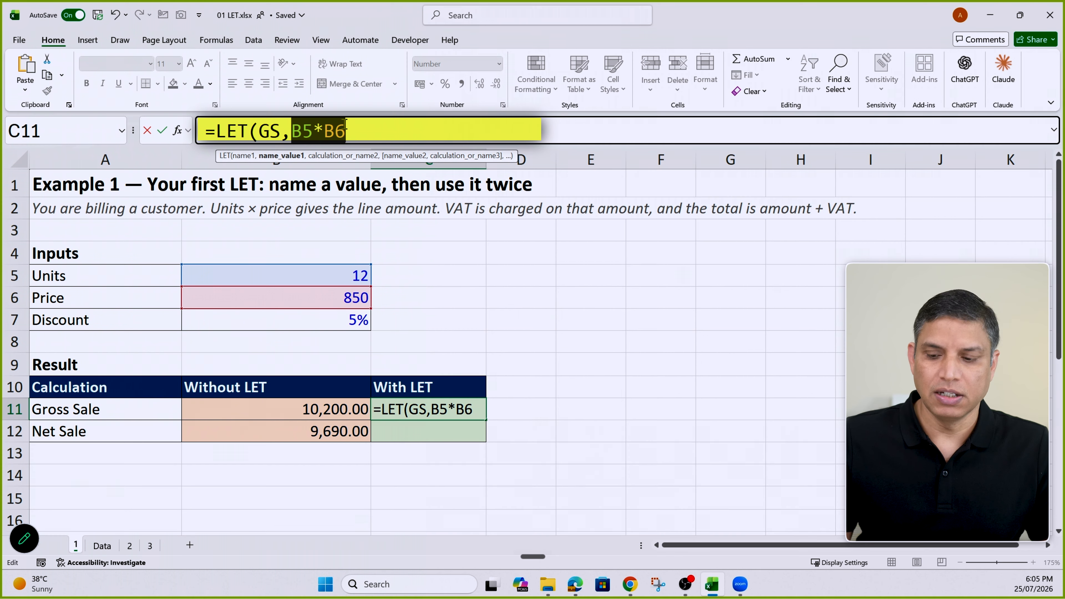
{"action": "key", "text": "F4"}
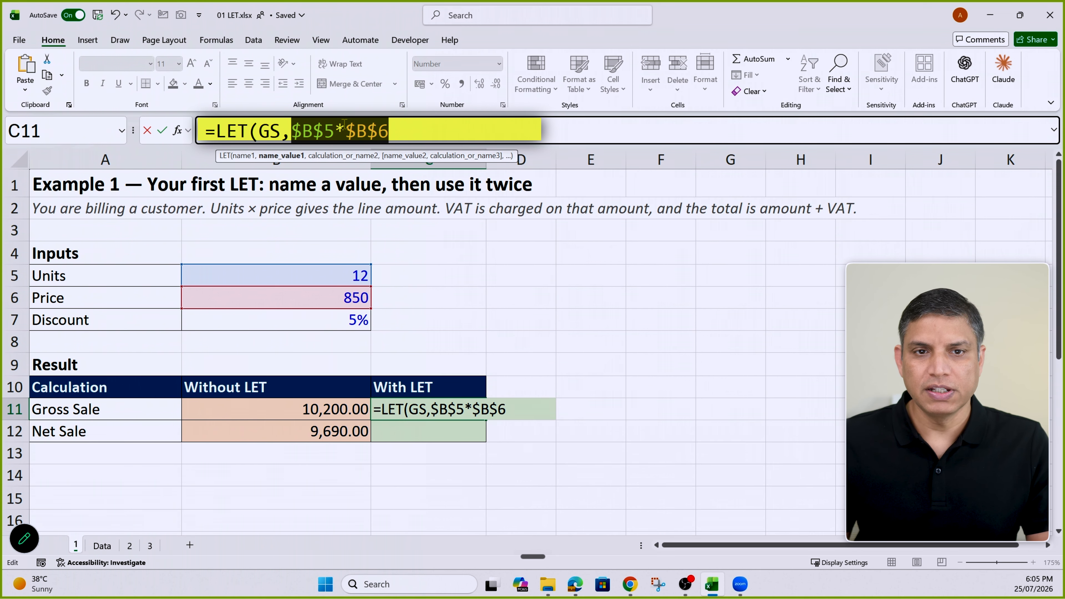
{"action": "left_click", "coordinate": [402, 131]}
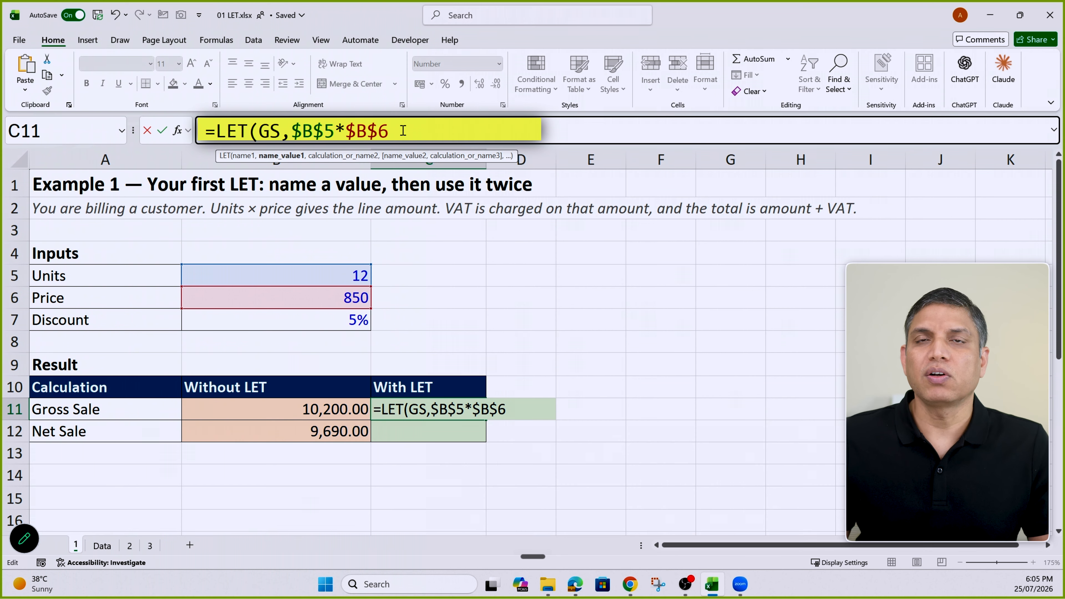
{"action": "type", "text": ","}
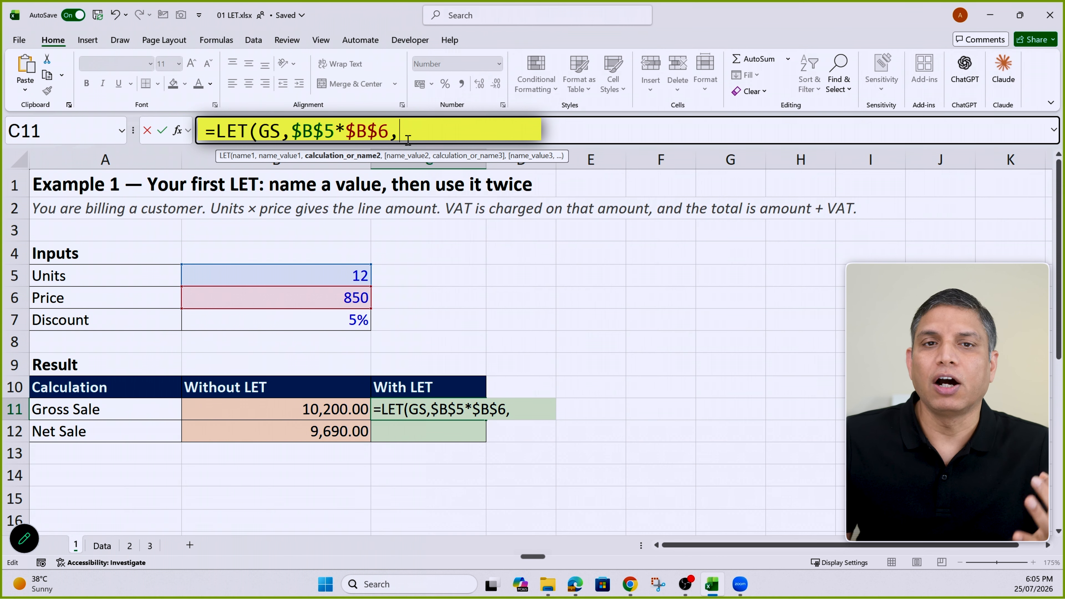
- Return GS as the calculation and enter the completed formula =LET(GS,$B$5*$B$6,GS) in C11
{"action": "type", "text": "GS"}
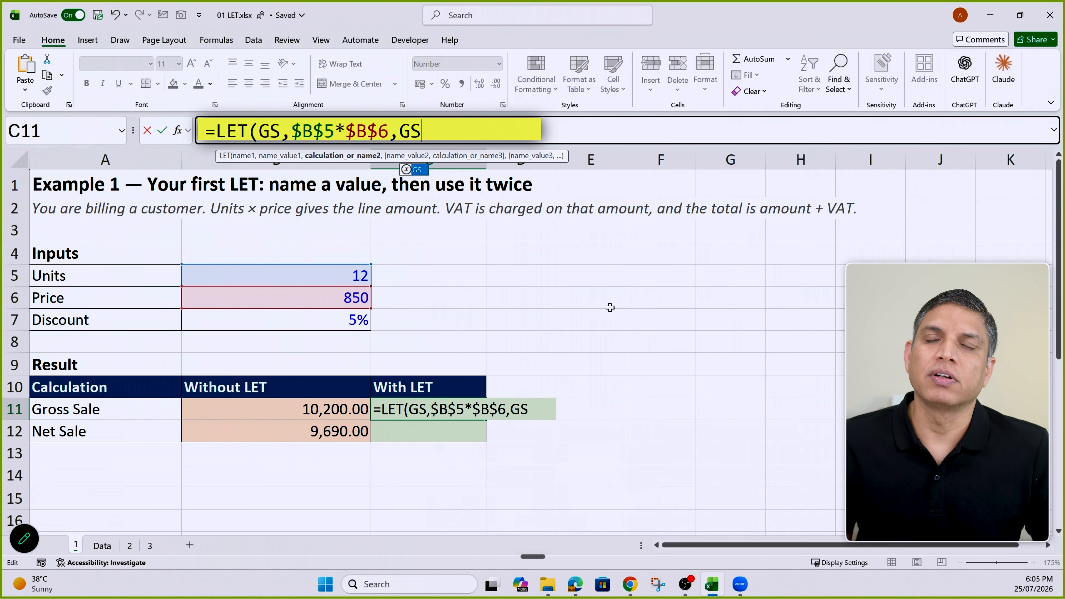
{"action": "left_click_drag", "start_coordinate": [270, 137], "coordinate": [388, 126]}
{"action": "left_click", "coordinate": [404, 129]}
{"action": "double_click", "coordinate": [404, 130]}
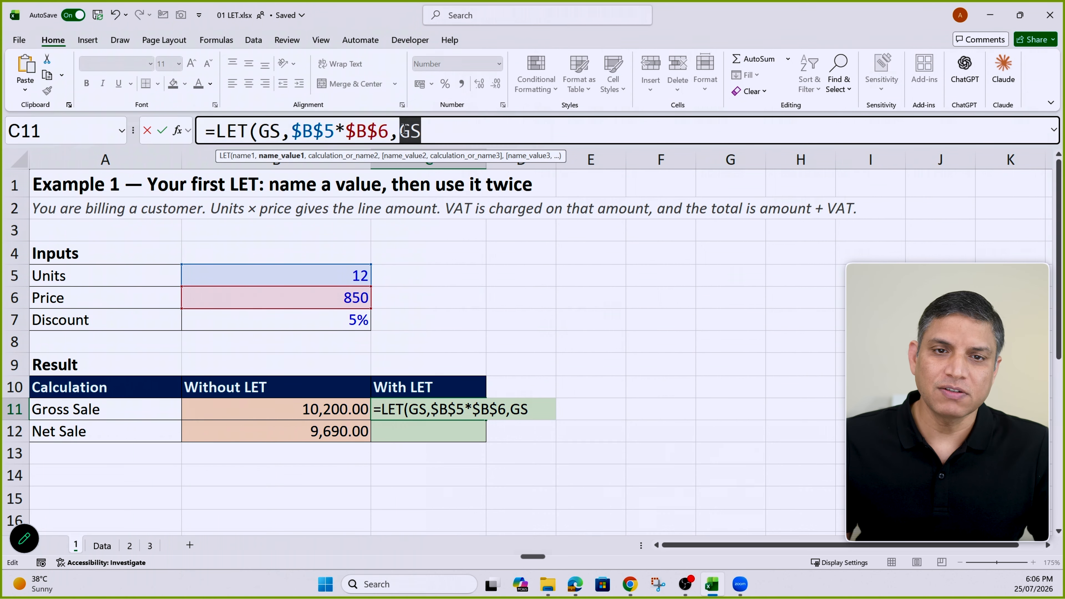
{"action": "key", "text": "BackSpace"}
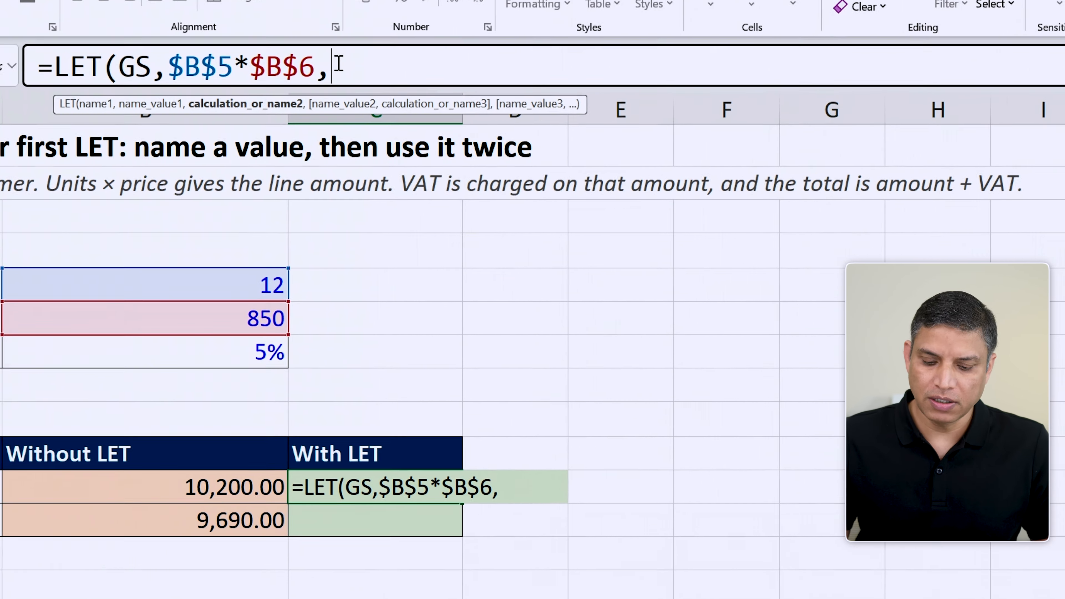
{"action": "type", "text": "gs"}
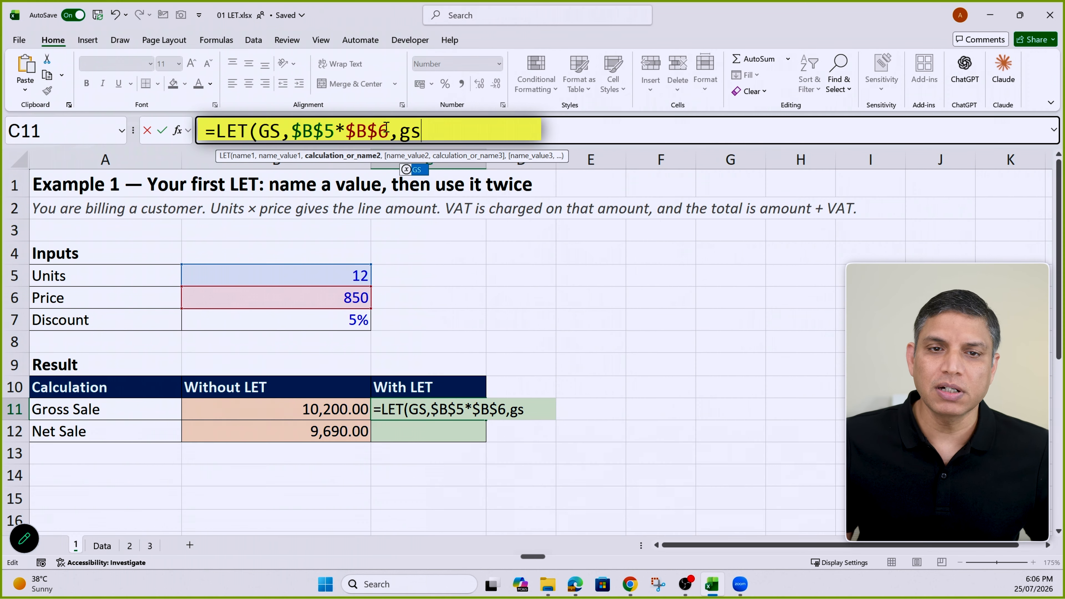
{"action": "left_click_drag", "start_coordinate": [387, 130], "coordinate": [290, 130]}
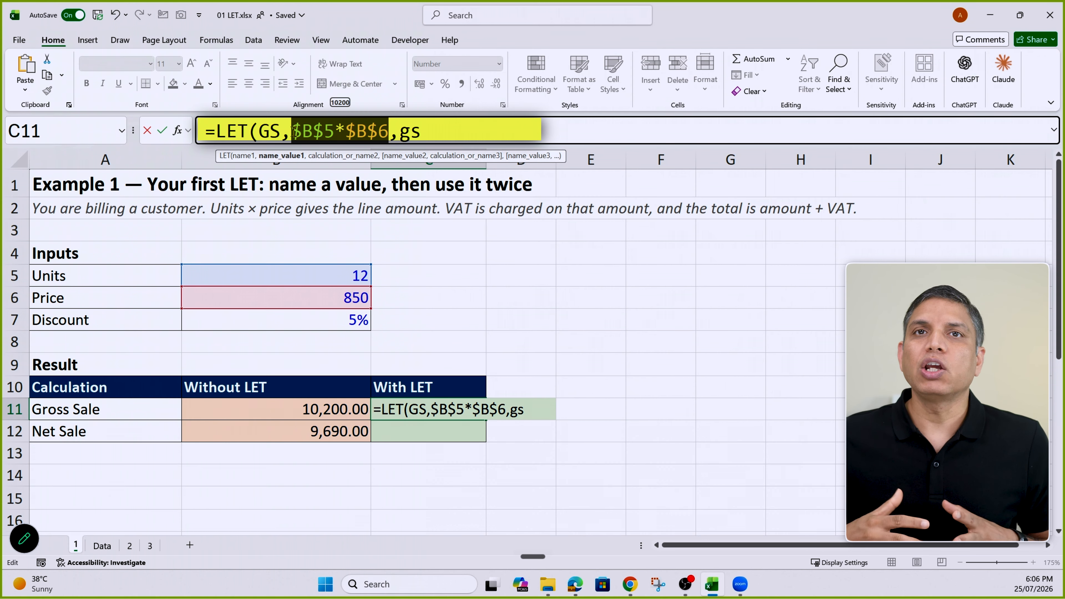
{"action": "left_click_drag", "start_coordinate": [420, 131], "coordinate": [400, 131]}
{"action": "type", "text": "GS"}
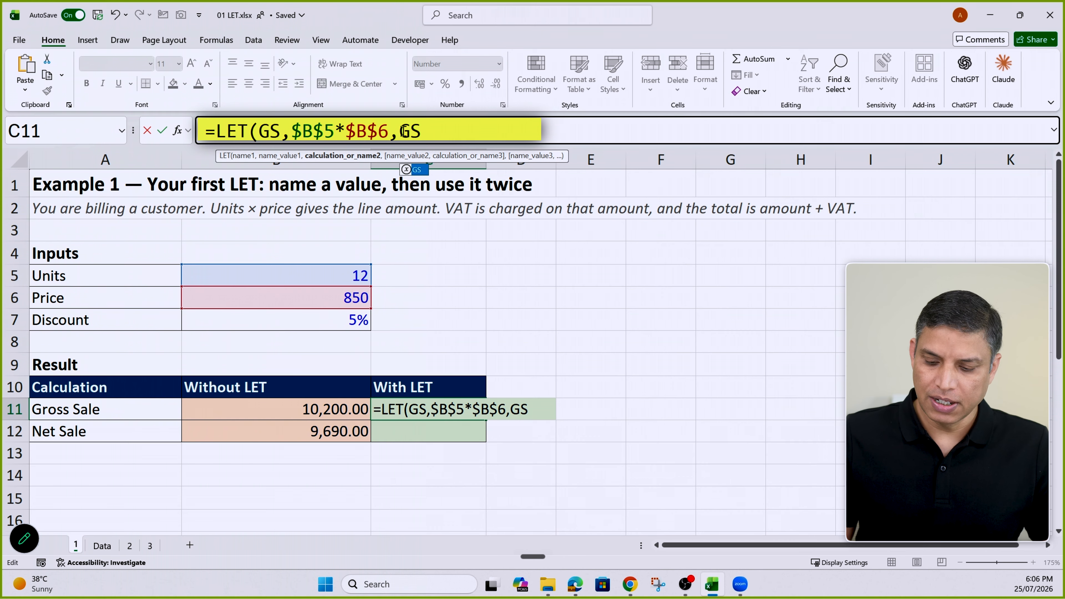
{"action": "type", "text": ")"}
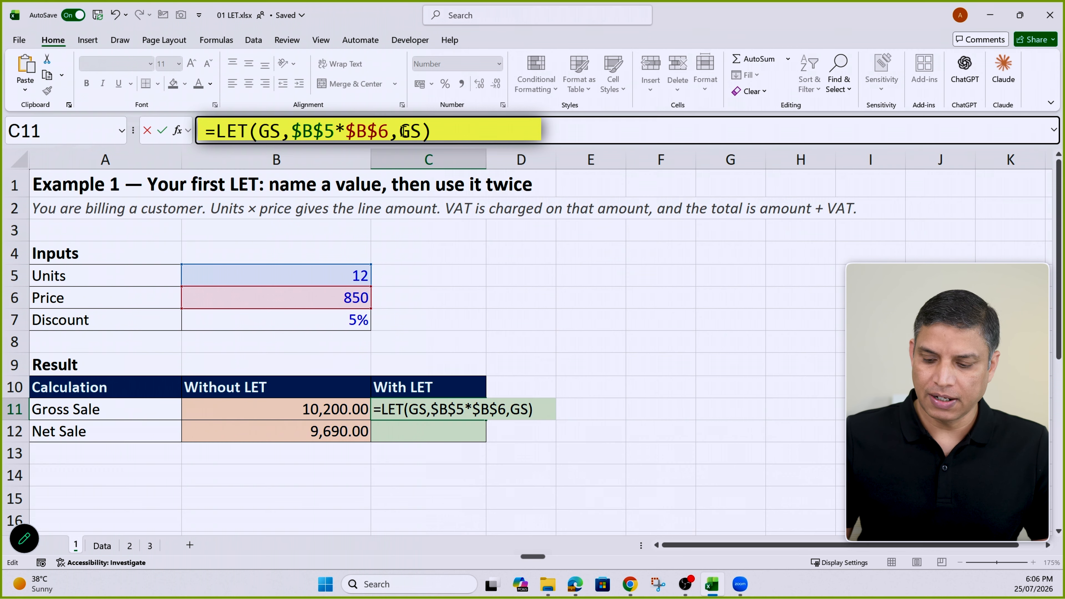
{"action": "key", "text": "Return"}
- Review the name, value and calculation arguments of the Gross Sale LET formula in C11 without changing it
{"action": "left_click", "coordinate": [468, 412]}
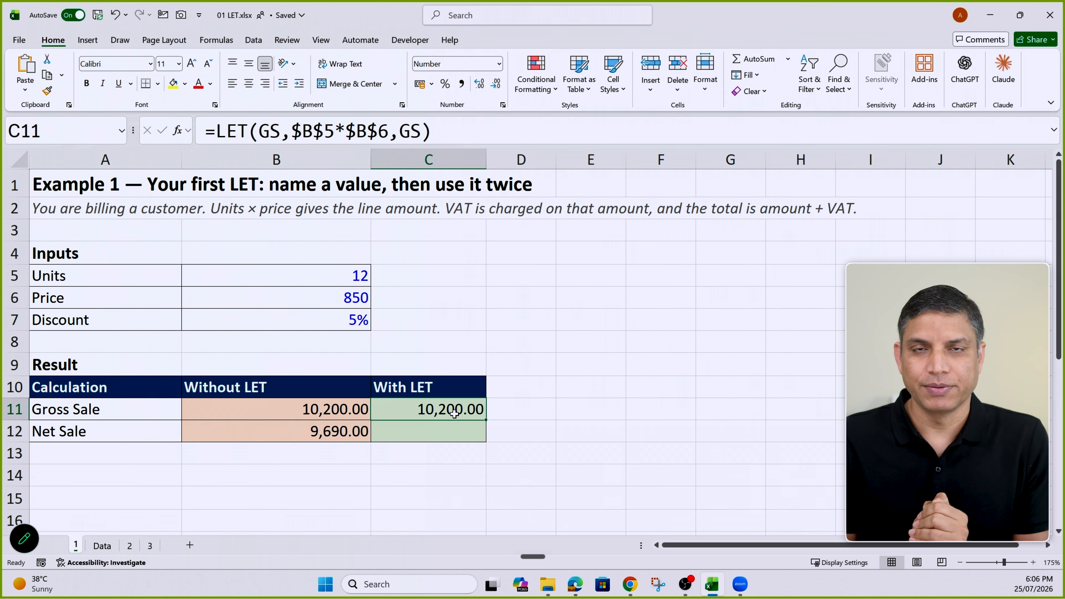
{"action": "double_click", "coordinate": [268, 130]}
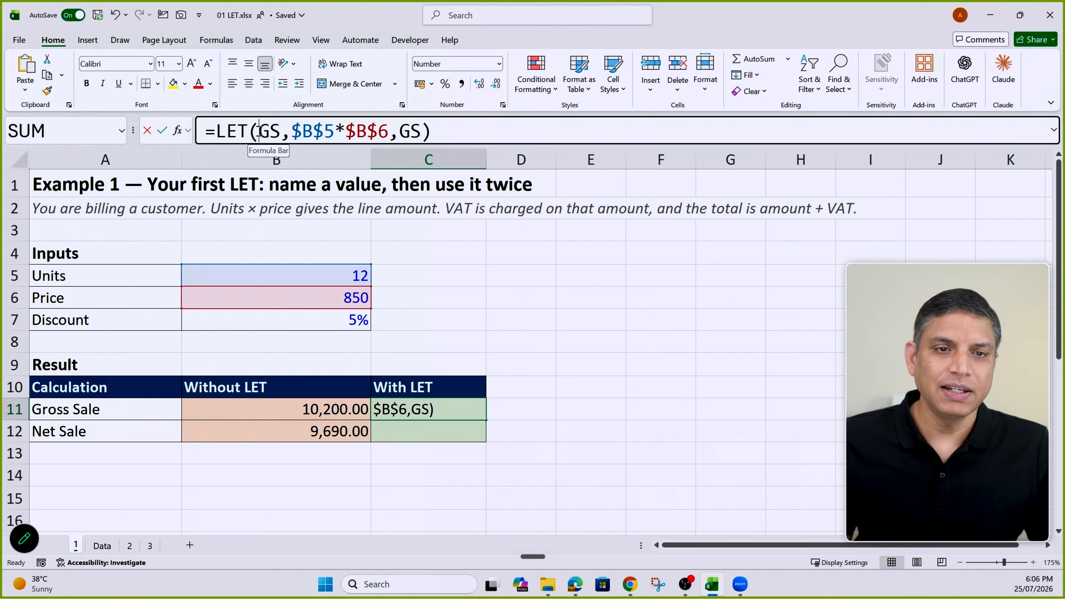
{"action": "left_click_drag", "start_coordinate": [291, 130], "coordinate": [423, 130]}
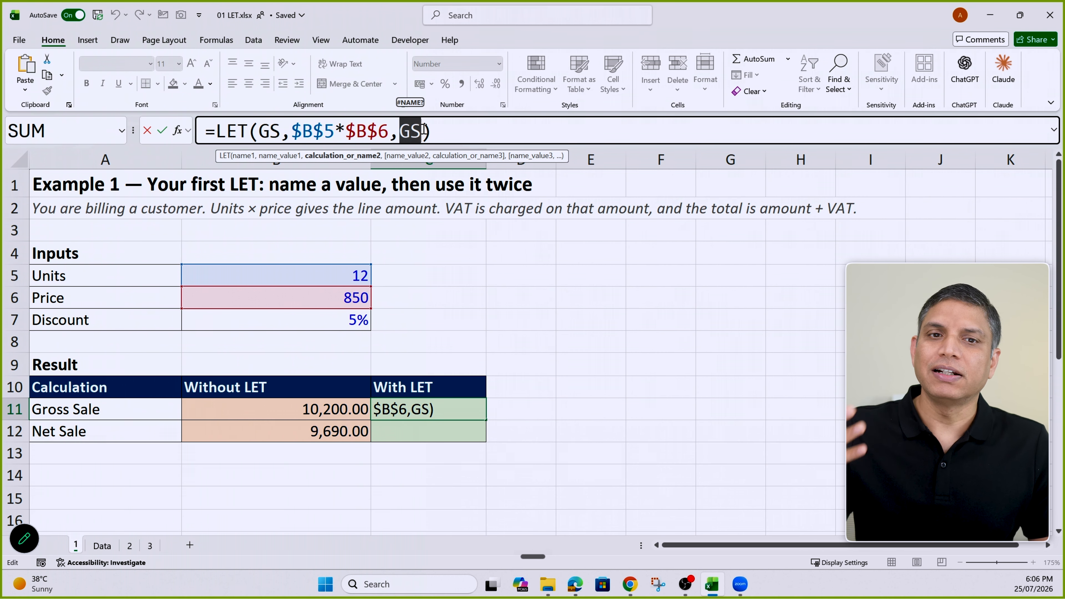
{"action": "key", "text": "Escape"}
{"action": "left_click_drag", "start_coordinate": [436, 130], "coordinate": [208, 126]}
{"action": "key", "text": "Escape"}
- Start a LET formula in the With LET cell for Net Sale, C12, using GS as the first name
{"action": "left_click", "coordinate": [424, 428]}
{"action": "type", "text": "="}
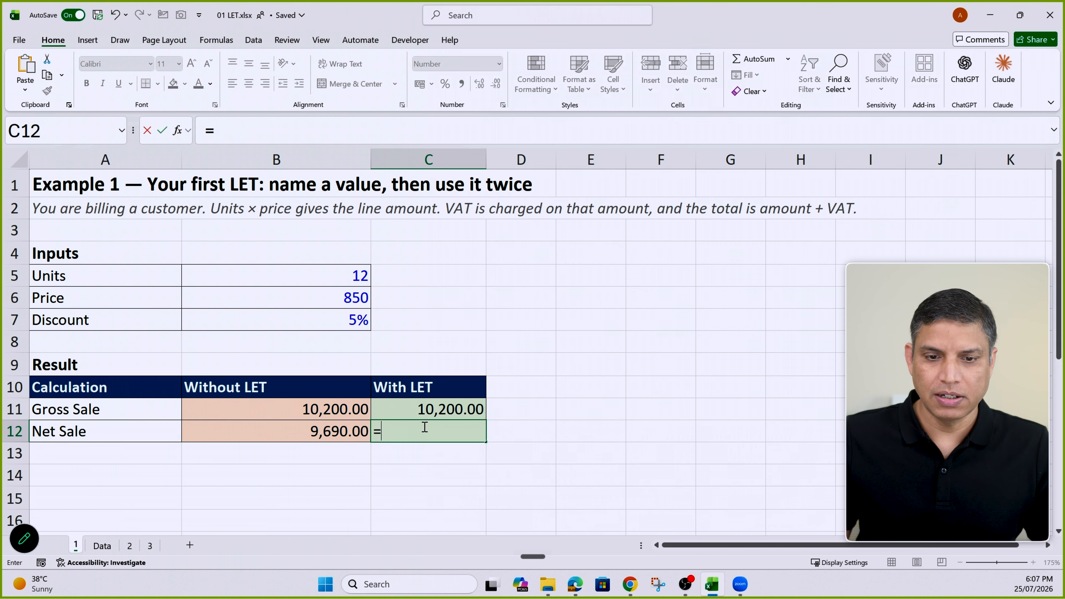
{"action": "left_click", "coordinate": [348, 129]}
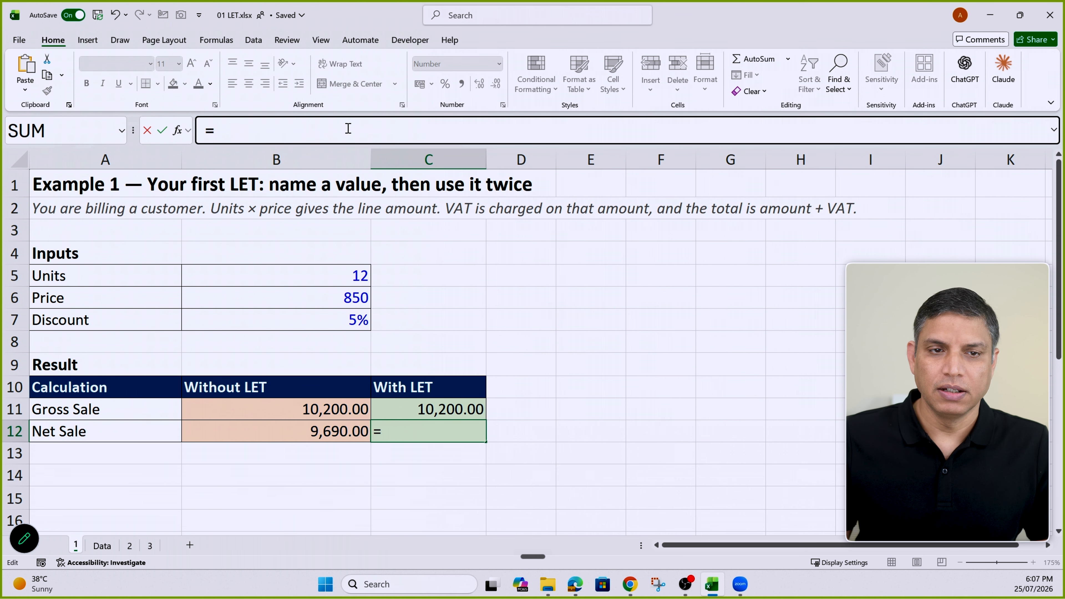
{"action": "type", "text": "let"}
{"action": "key", "text": "Tab"}
{"action": "type", "text": "GS"}
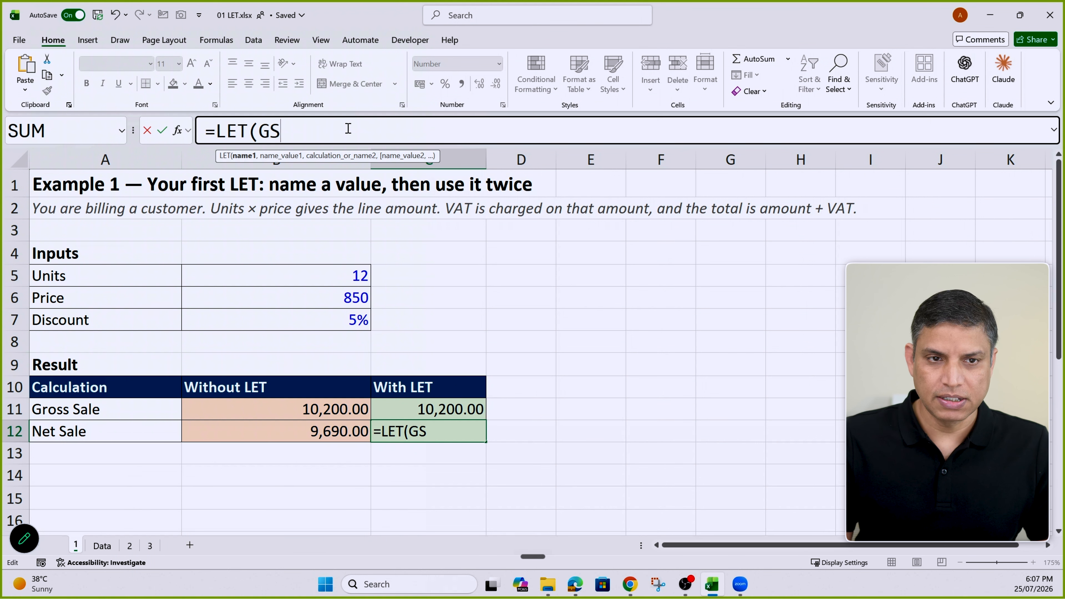
{"action": "type", "text": ","}
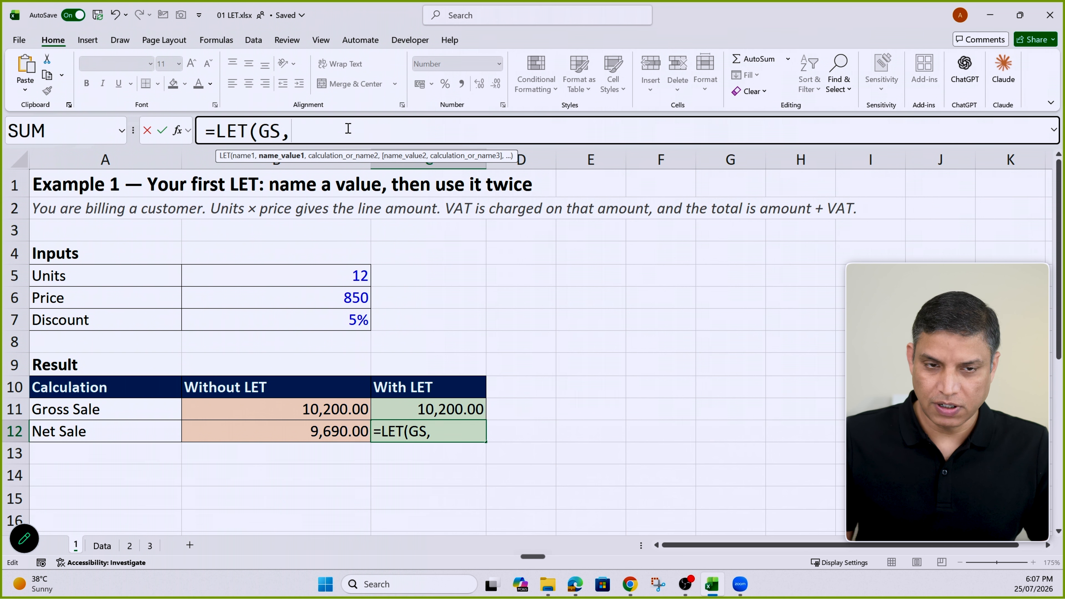
- Assign Units times Price to GS in the C12 formula, using the absolute references $B$5*$B$6
{"action": "left_click", "coordinate": [340, 279]}
{"action": "type", "text": "*"}
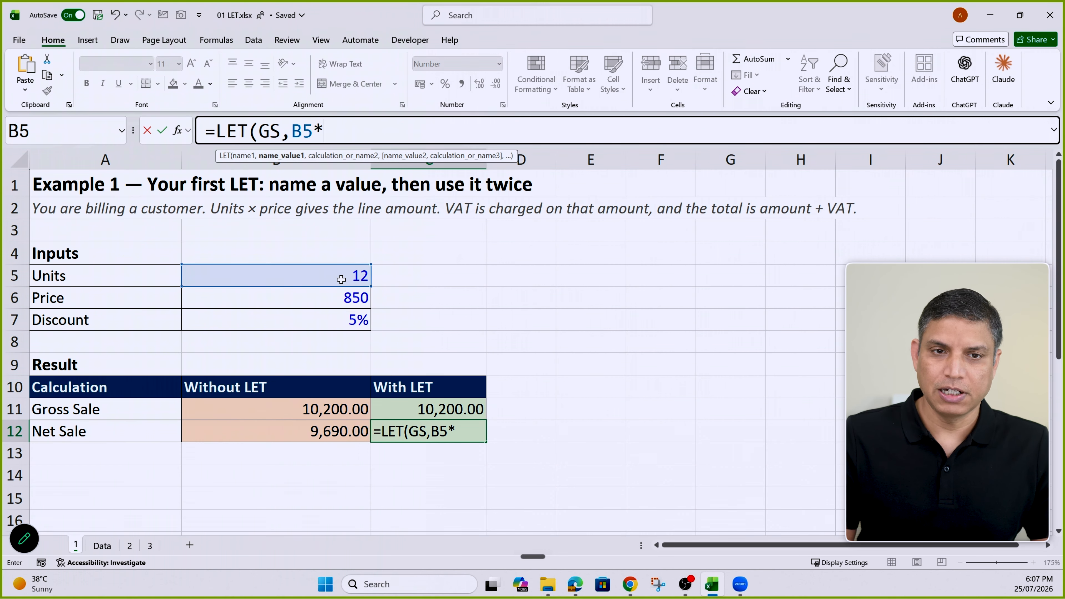
{"action": "left_click", "coordinate": [343, 298]}
{"action": "left_click_drag", "start_coordinate": [347, 126], "coordinate": [293, 126]}
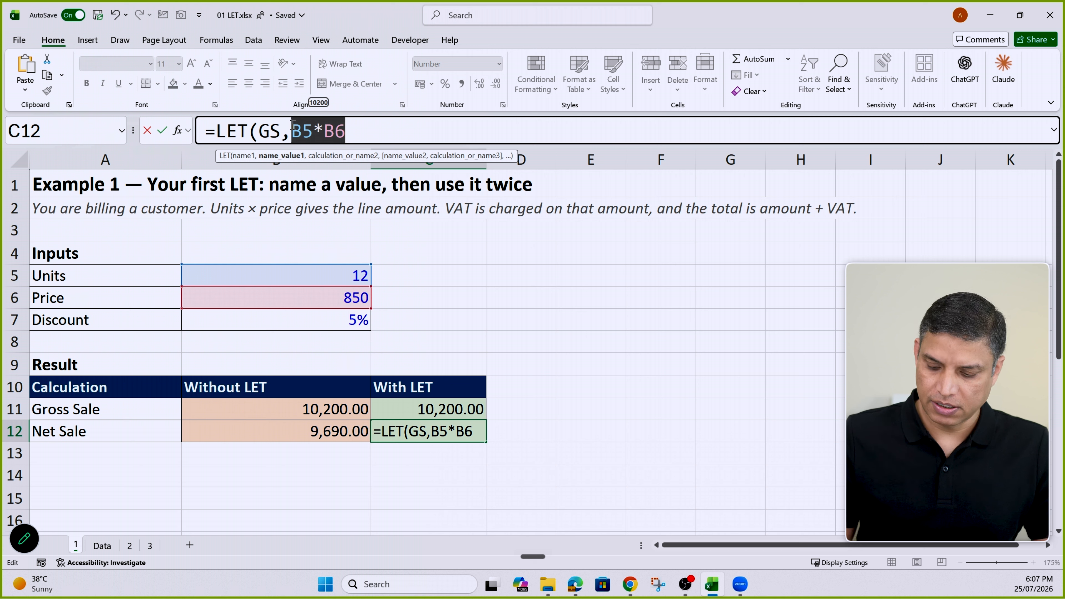
{"action": "key", "text": "F4"}
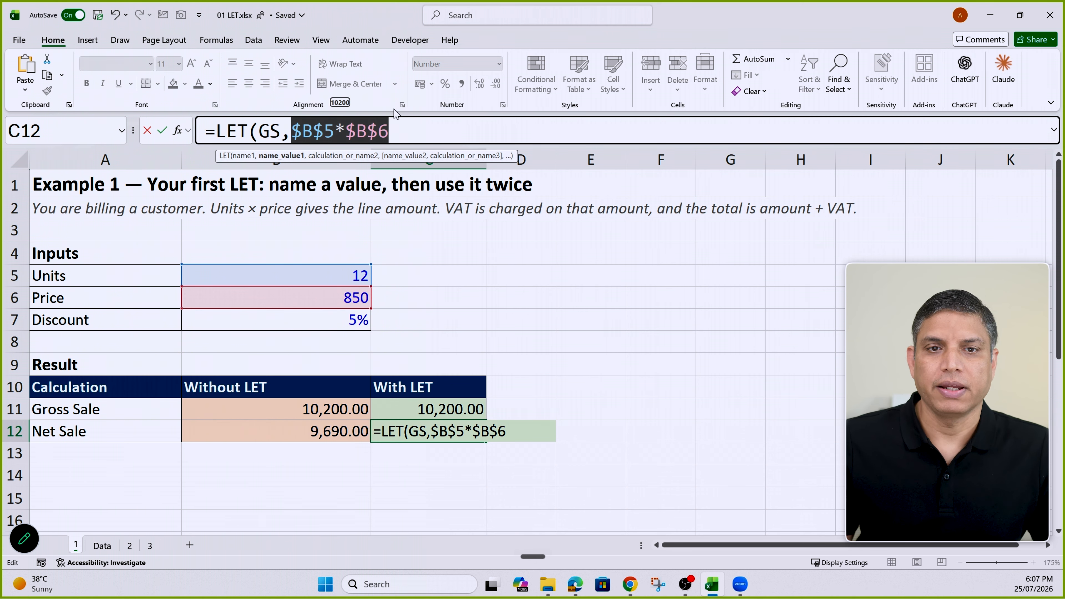
{"action": "left_click", "coordinate": [410, 130]}
{"action": "type", "text": ","}
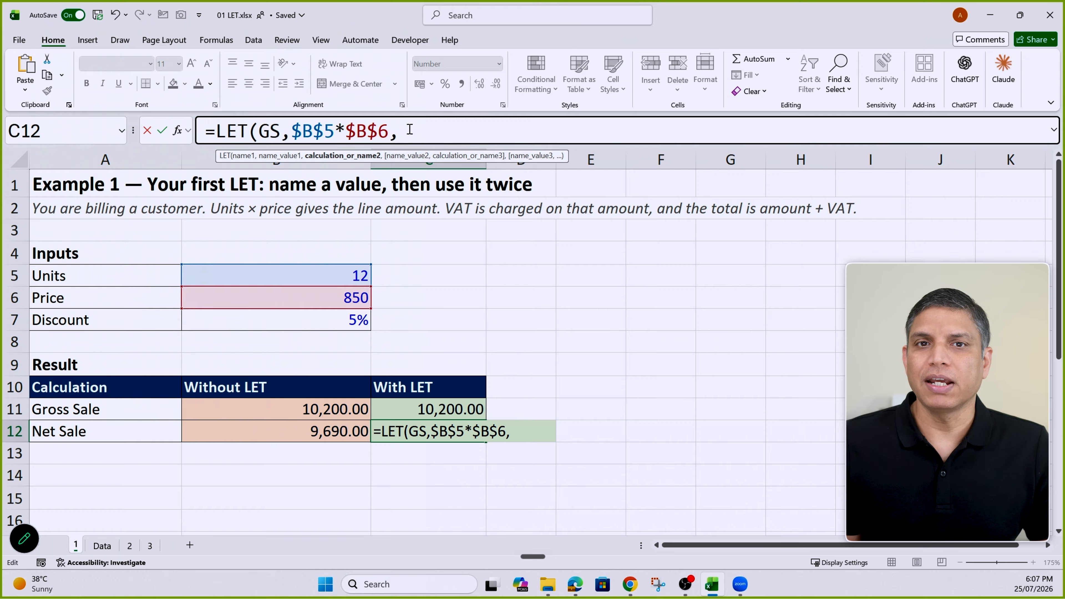
- Add the net sale calculation GS-GS*$B$7 as the final argument in C12 and close the LET parenthesis
{"action": "type", "text": "GS"}
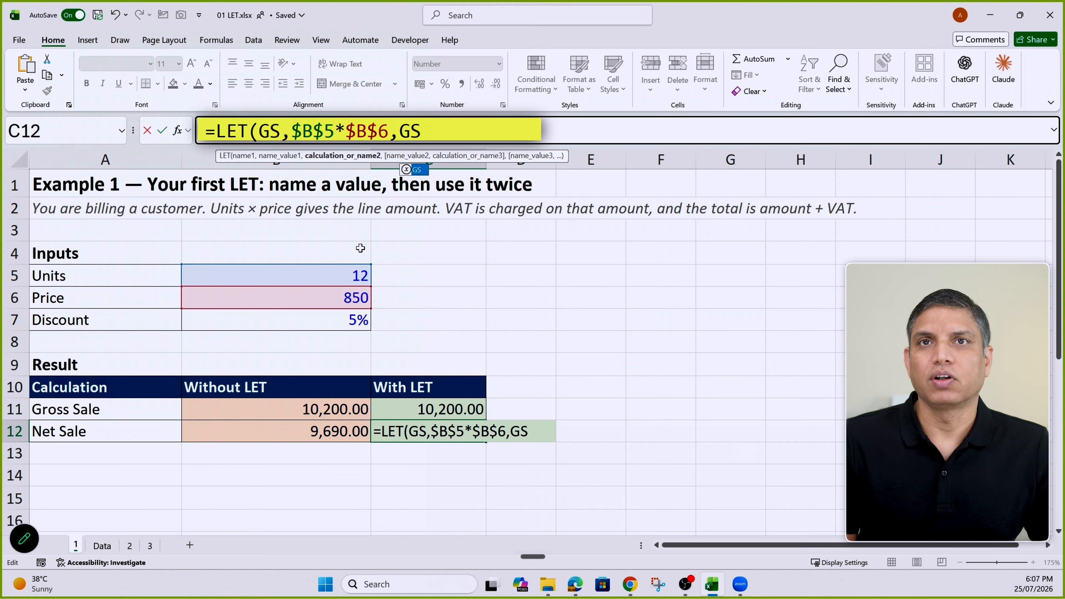
{"action": "type", "text": "+"}
{"action": "key", "text": "BackSpace"}
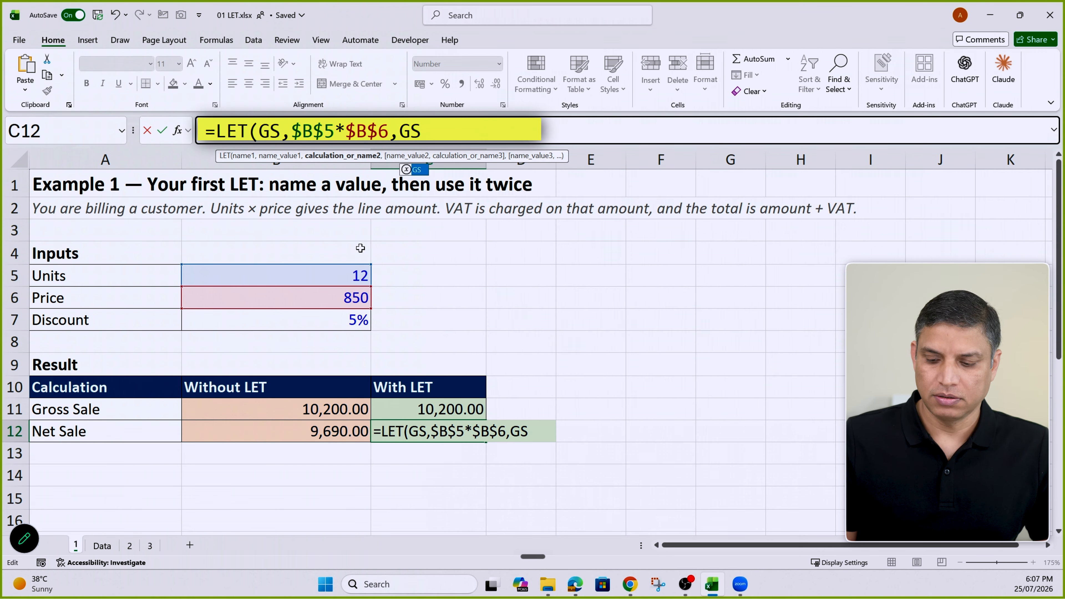
{"action": "type", "text": "-"}
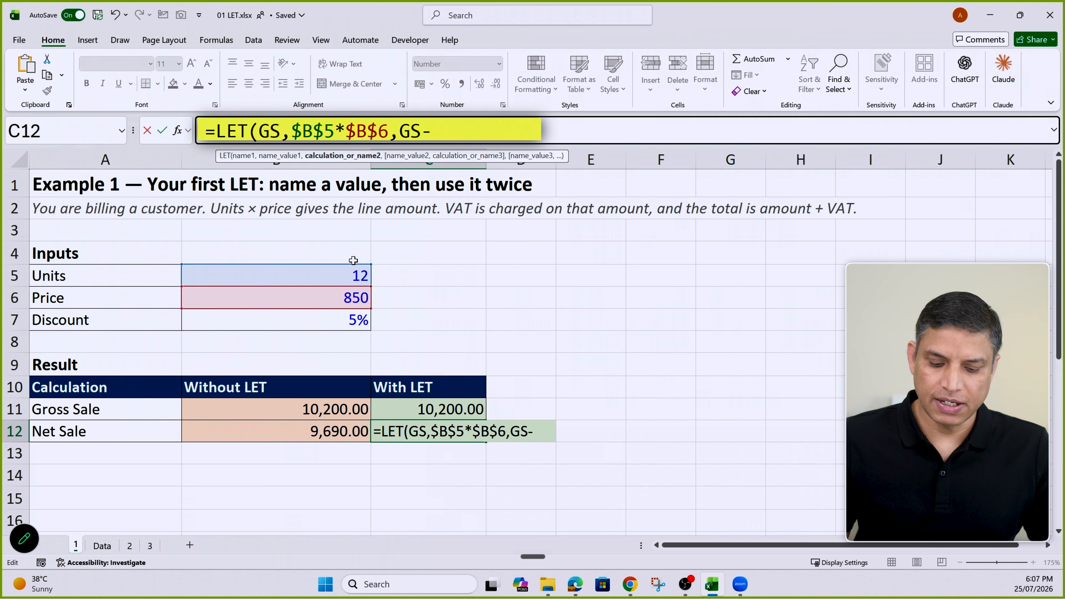
{"action": "type", "text": "GS*"}
{"action": "left_click", "coordinate": [356, 321]}
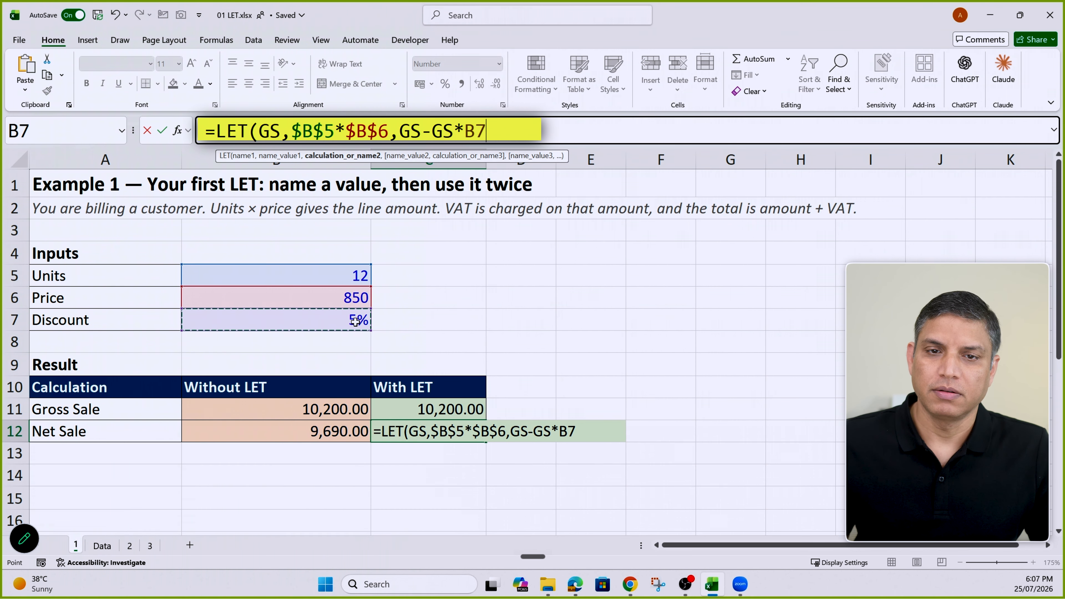
{"action": "key", "text": "F4"}
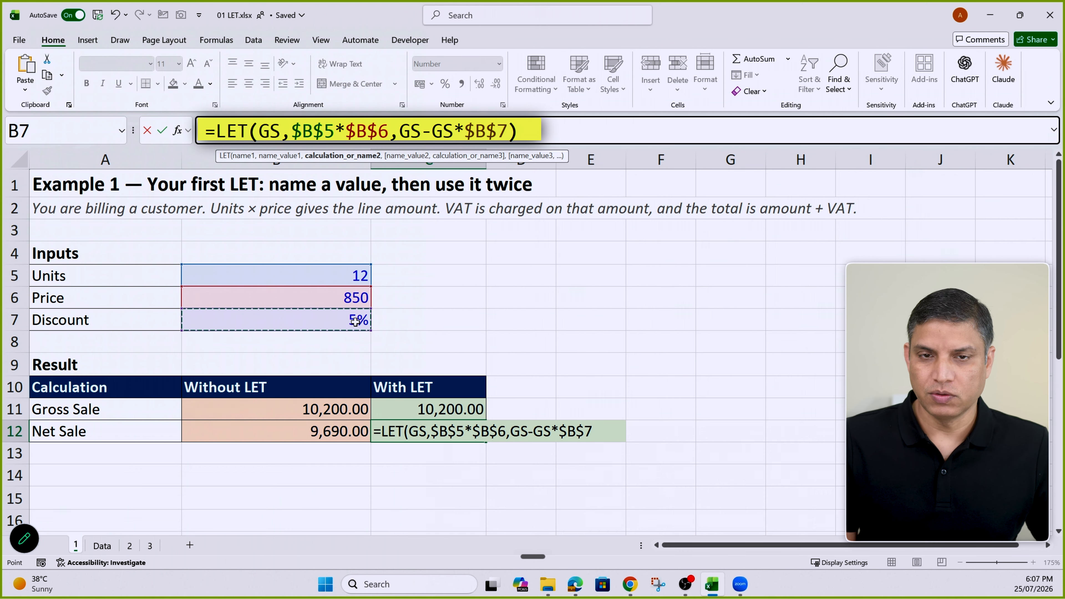
{"action": "type", "text": ")"}
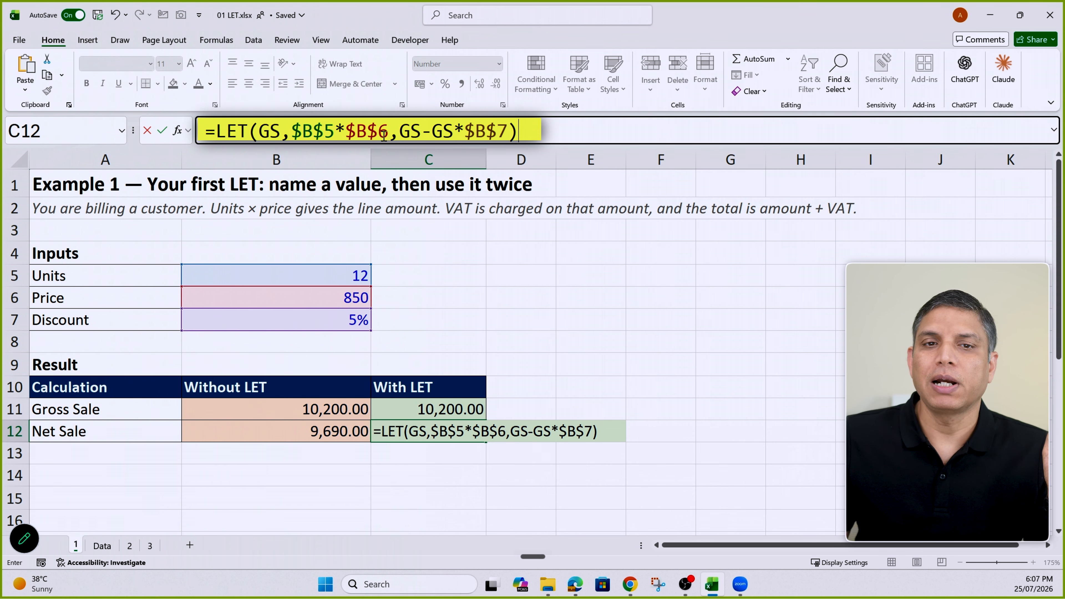
- Examine both GS terms and the discount reference in the net sale calculation of the C12 formula
{"action": "left_click_drag", "start_coordinate": [421, 132], "coordinate": [399, 131]}
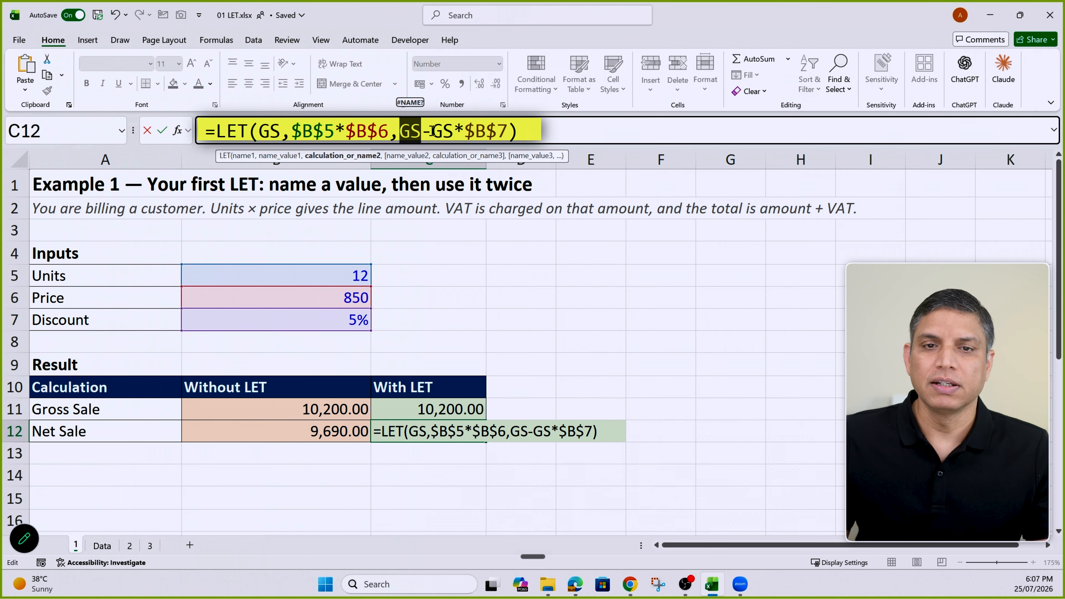
{"action": "left_click_drag", "start_coordinate": [432, 131], "coordinate": [454, 130]}
{"action": "left_click", "coordinate": [455, 130]}
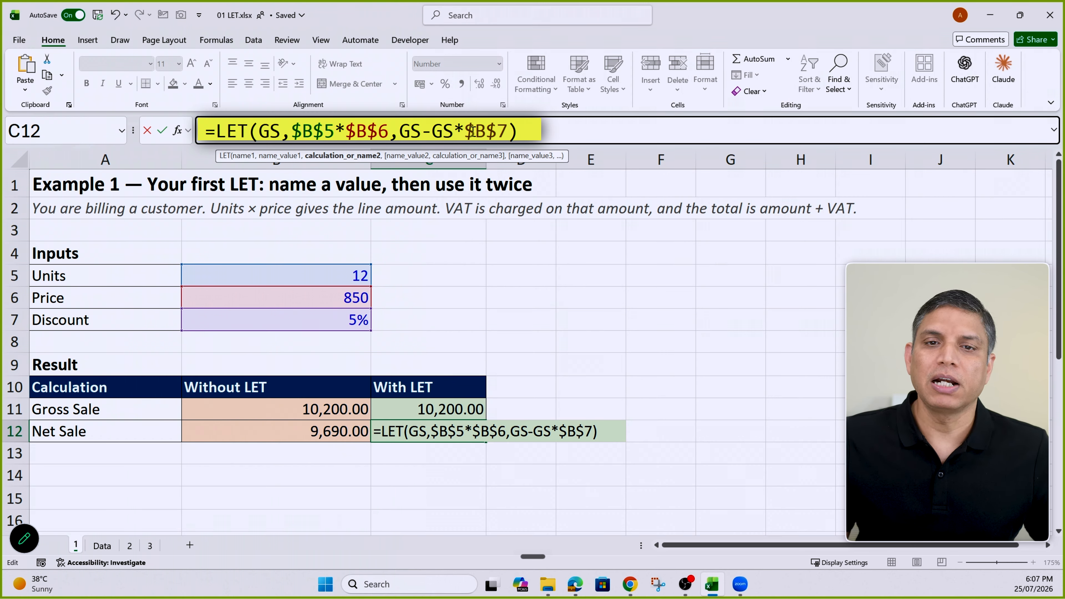
{"action": "left_click_drag", "start_coordinate": [466, 131], "coordinate": [507, 131]}
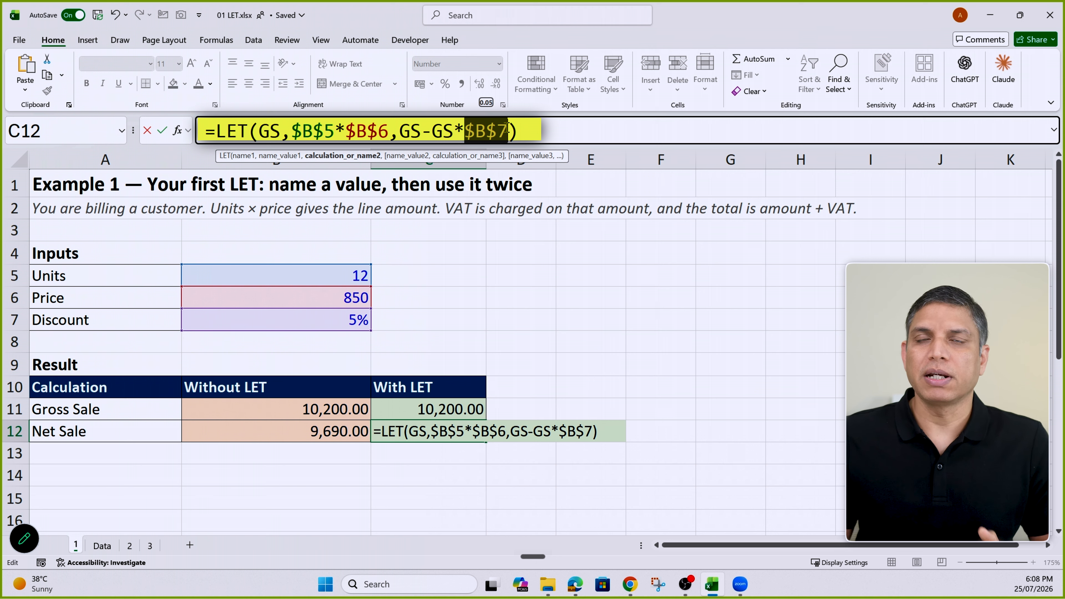
- Check the GS-GS*$B$7 calculation argument and commit the Net Sale LET formula in C12
{"action": "left_click", "coordinate": [515, 133]}
{"action": "left_click_drag", "start_coordinate": [509, 131], "coordinate": [402, 130]}
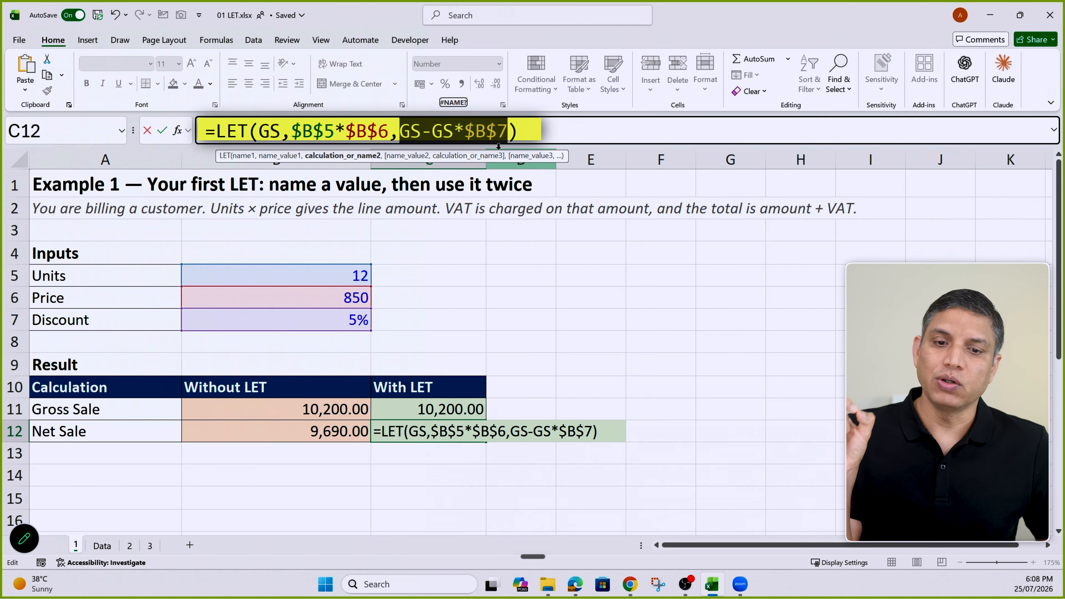
{"action": "key", "text": "Return"}
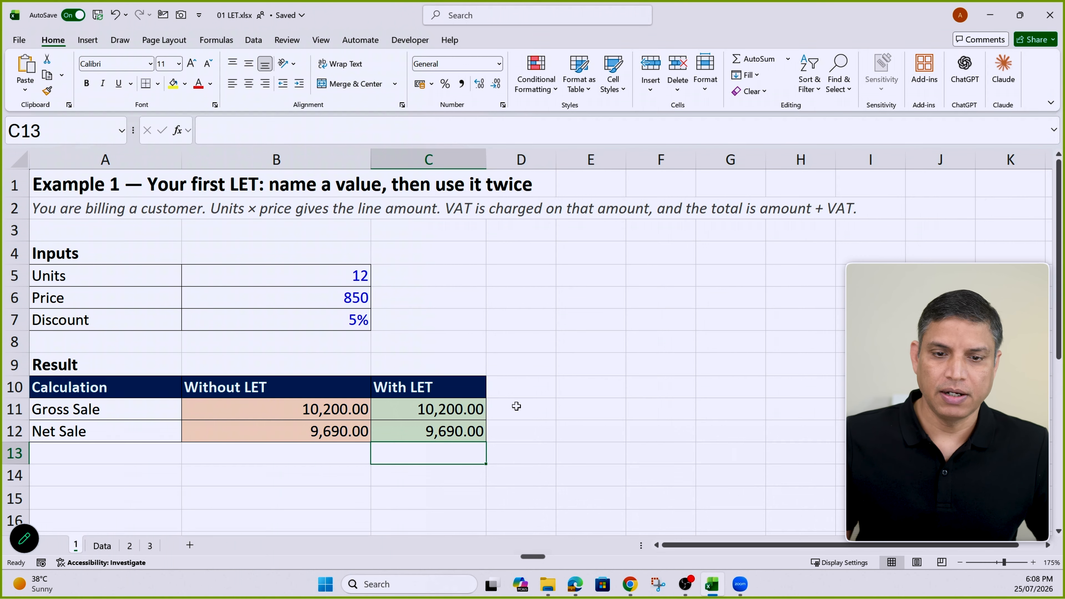
- Compare the Net Sale formulas in B12 and C12, examining the GS name, its assigned value and both GS terms in the LET version
{"action": "left_click", "coordinate": [462, 433]}
{"action": "left_click", "coordinate": [342, 434]}
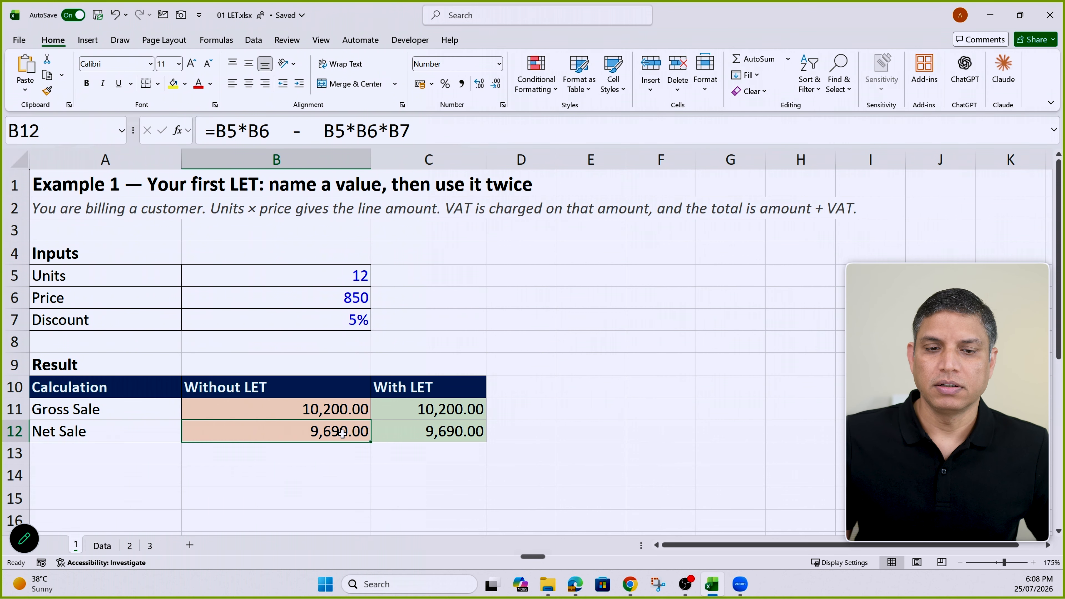
{"action": "left_click", "coordinate": [415, 433]}
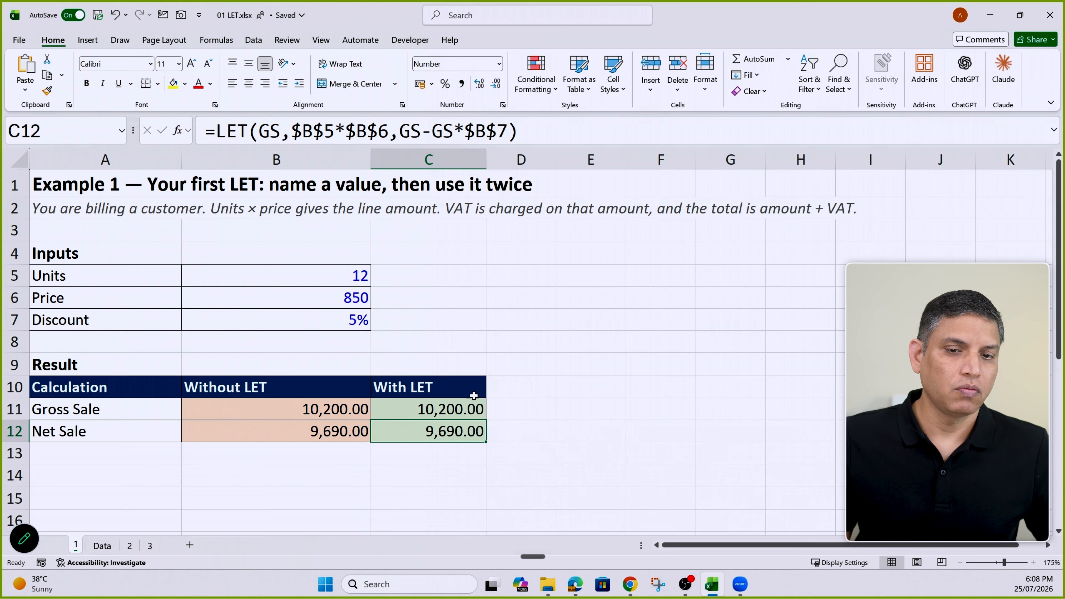
{"action": "left_click", "coordinate": [281, 127]}
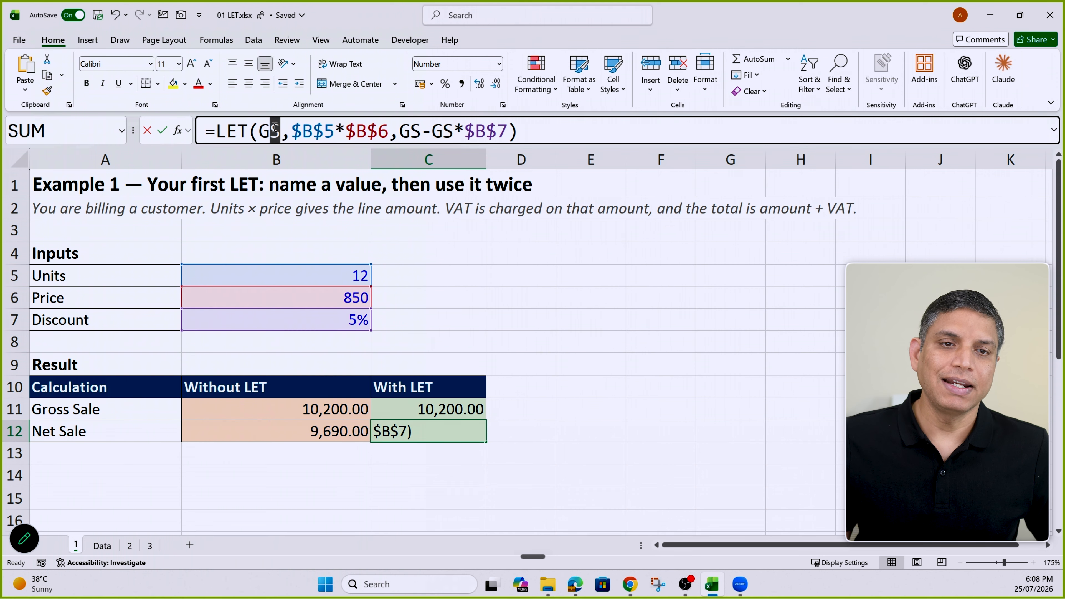
{"action": "double_click", "coordinate": [274, 130]}
{"action": "left_click_drag", "start_coordinate": [295, 128], "coordinate": [393, 125]}
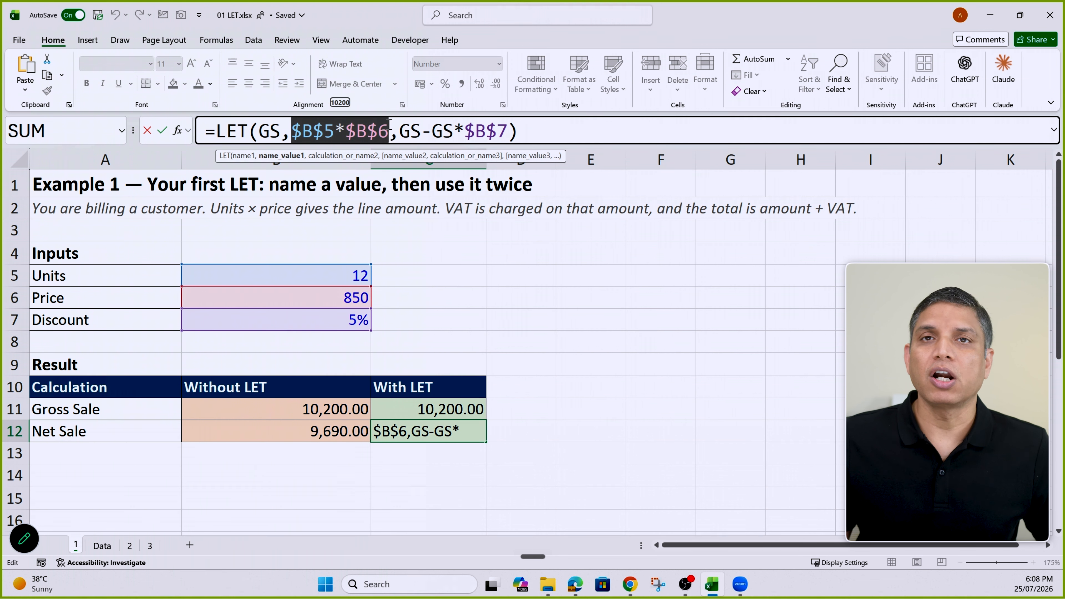
{"action": "double_click", "coordinate": [404, 131]}
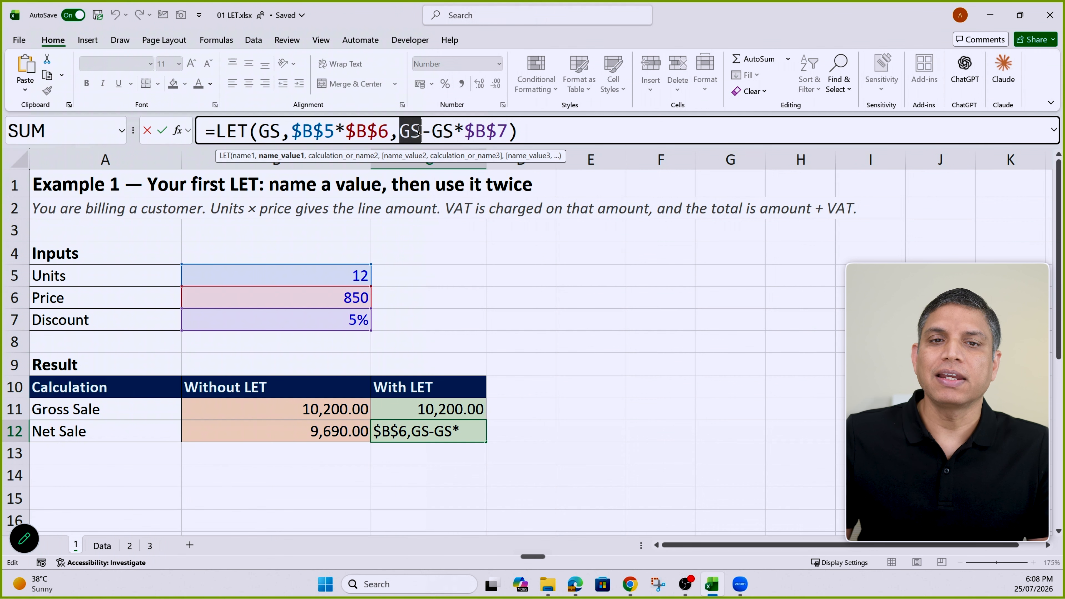
{"action": "double_click", "coordinate": [438, 131]}
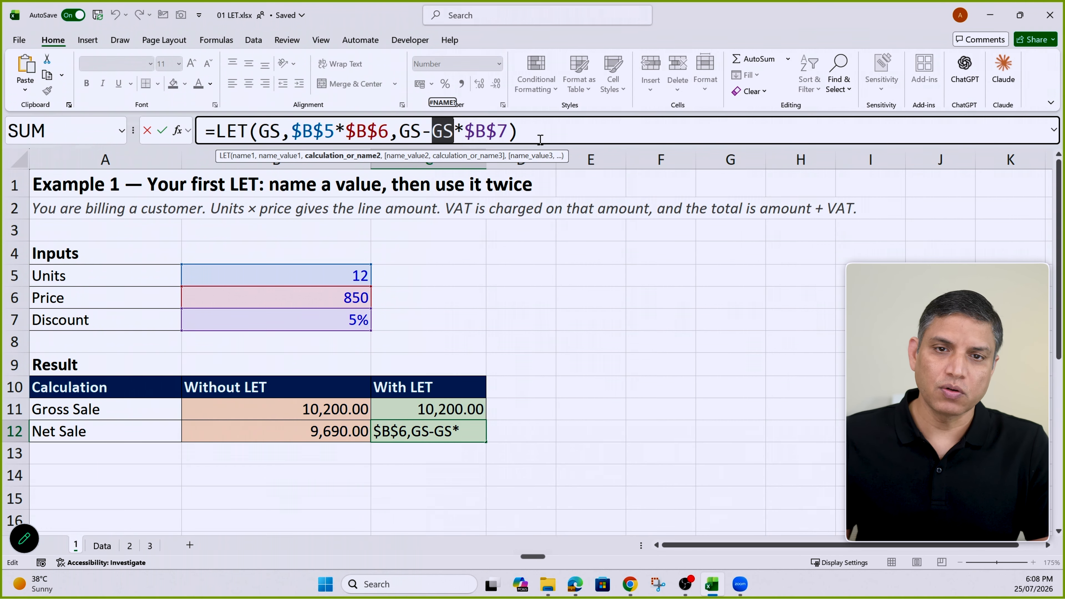
{"action": "key", "text": "Return"}
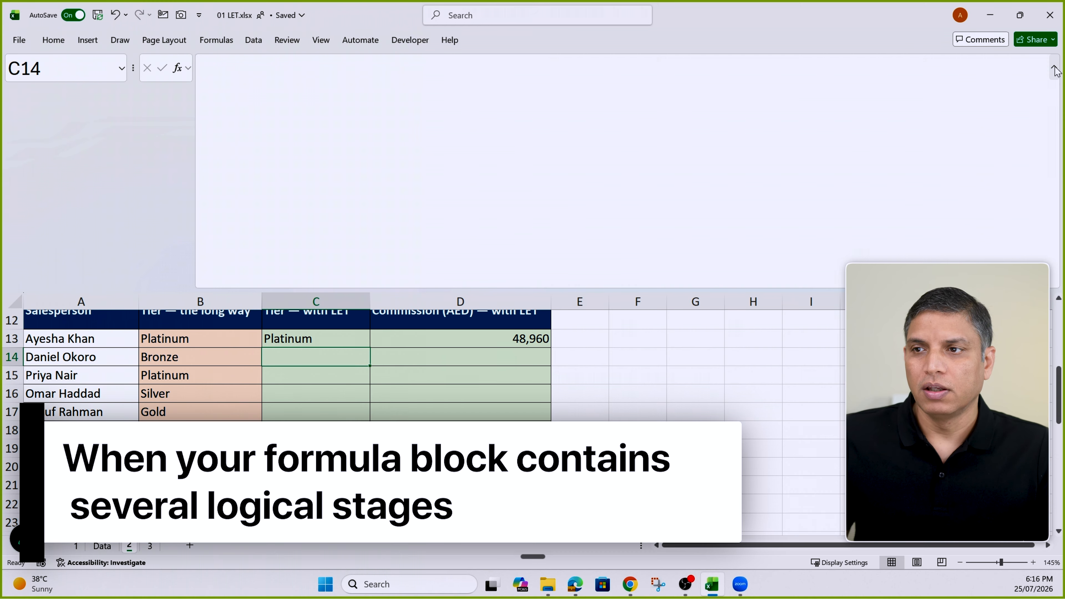
- Start a LET formula in the Tier with LET cell C14, using SV as the first name
{"action": "left_click", "coordinate": [432, 74]}
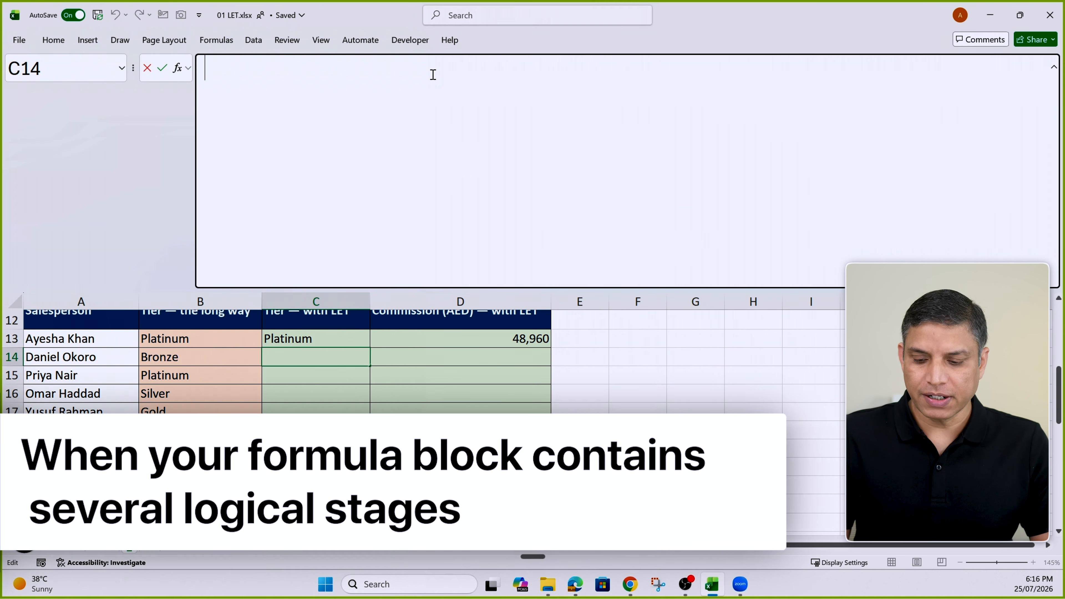
{"action": "type", "text": "=let("}
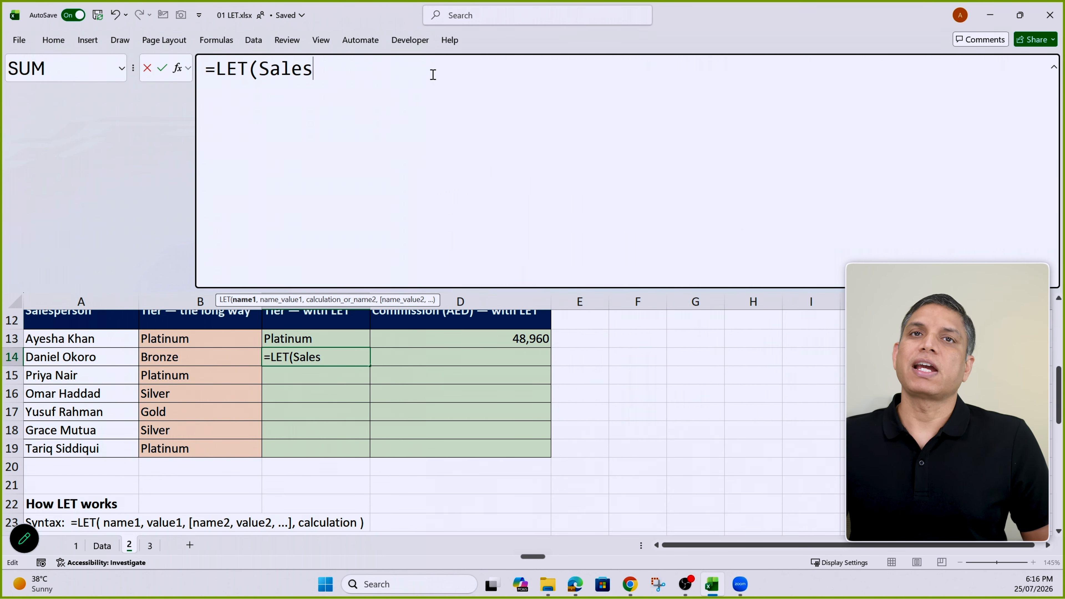
{"action": "key", "text": "BackSpace"}
{"action": "key", "text": "BackSpace"}
{"action": "key", "text": "BackSpace"}
{"action": "key", "text": "BackSpace"}
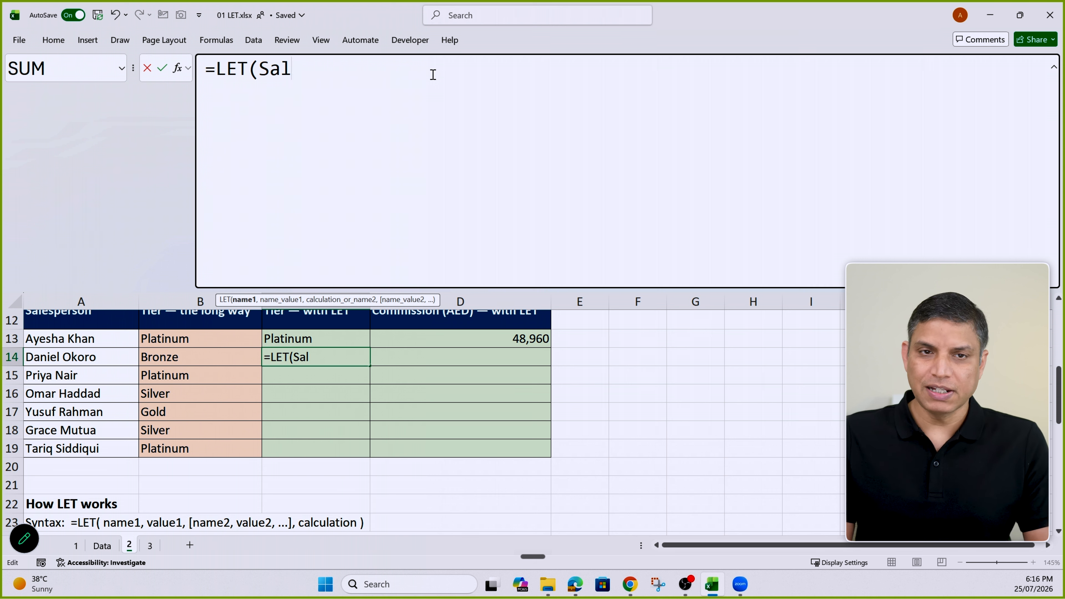
{"action": "type", "text": "V"}
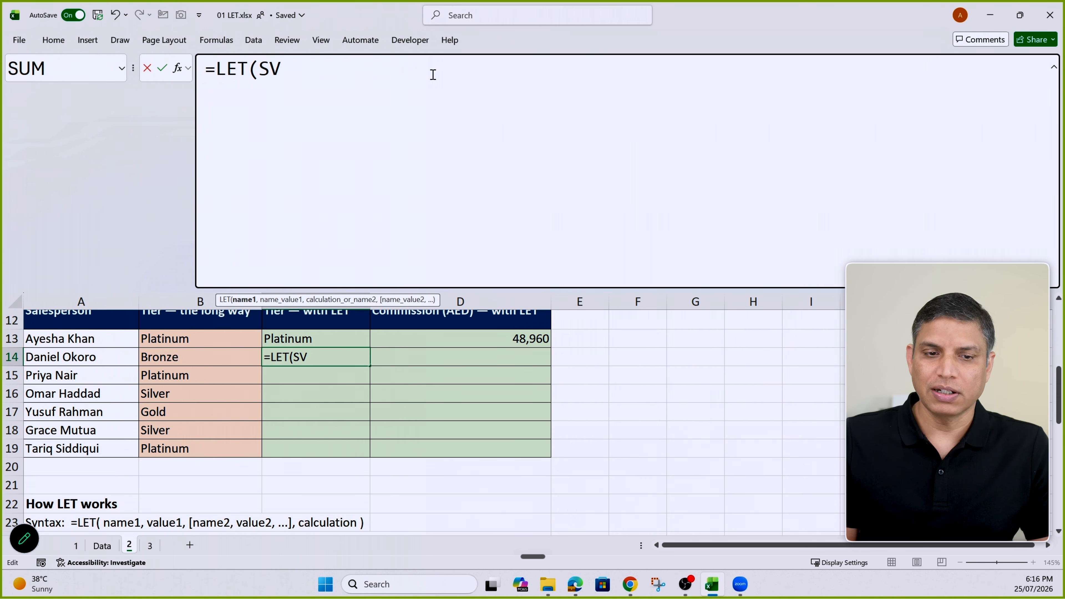
{"action": "type", "text": ","}
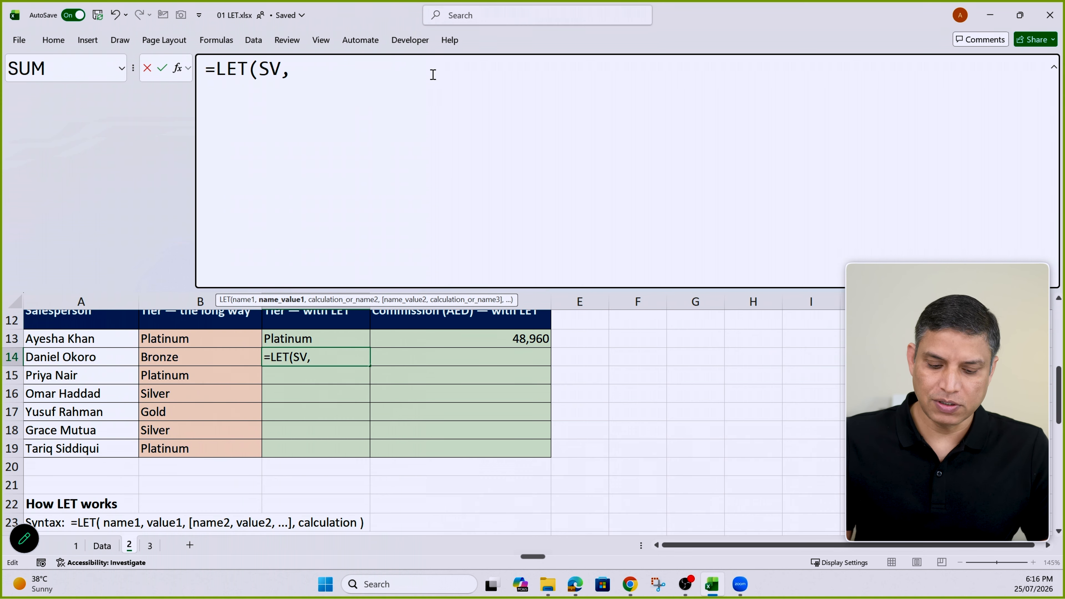
- Begin an XLOOKUP as the value of SV, with the column-locked reference $A14 as the lookup value
{"action": "type", "text": "XL"}
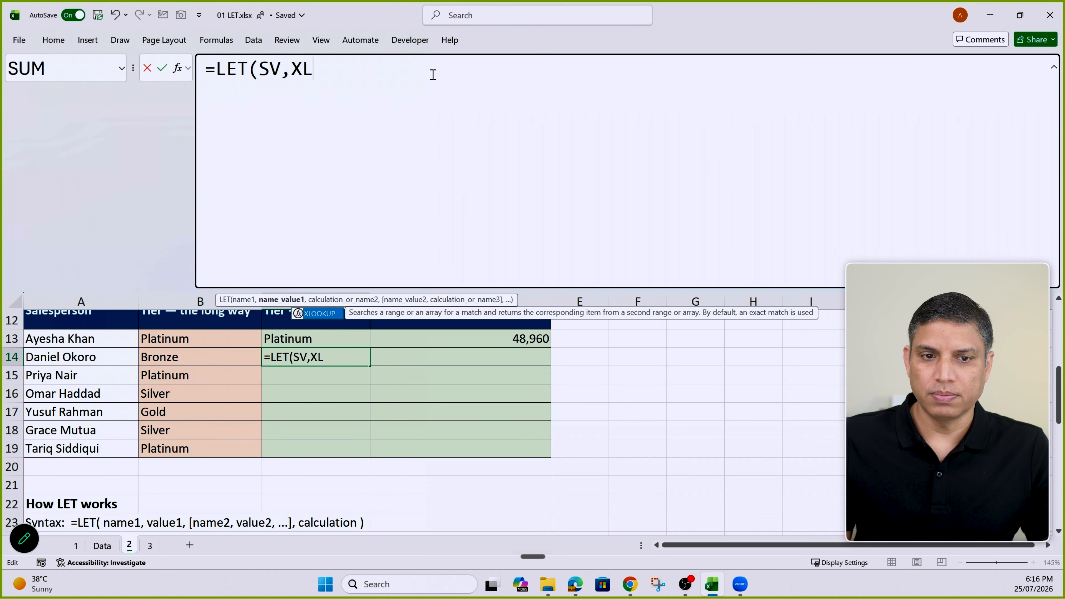
{"action": "key", "text": "Tab"}
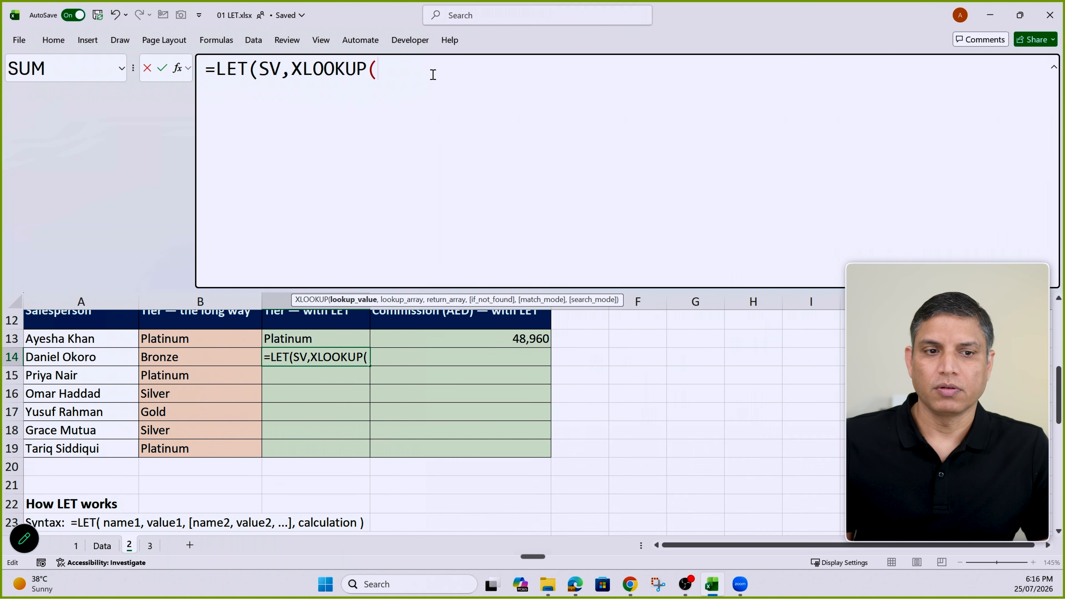
{"action": "left_click", "coordinate": [110, 360]}
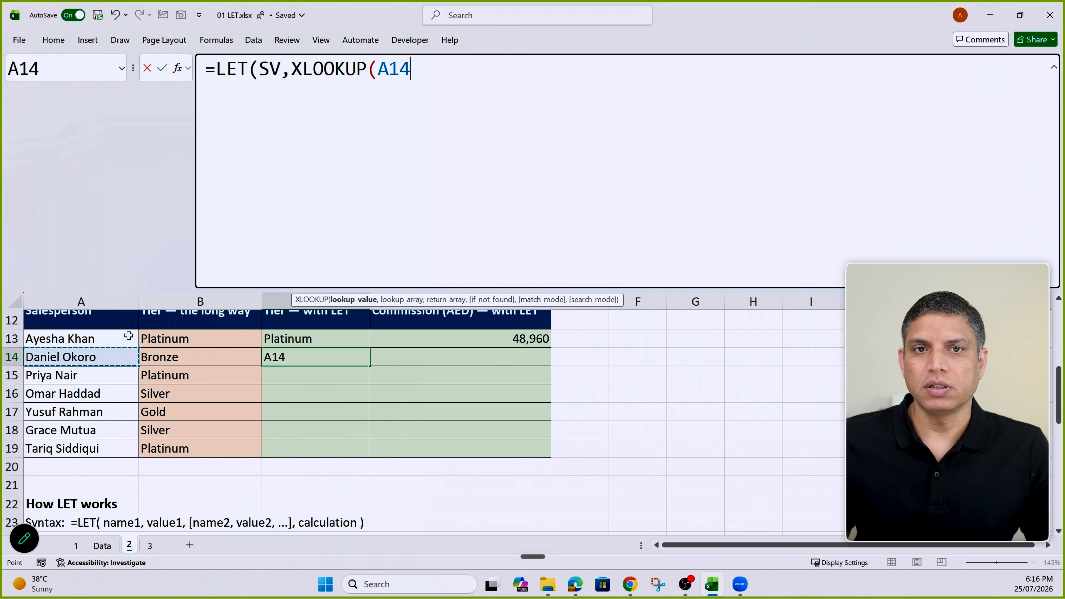
{"action": "left_click", "coordinate": [384, 88]}
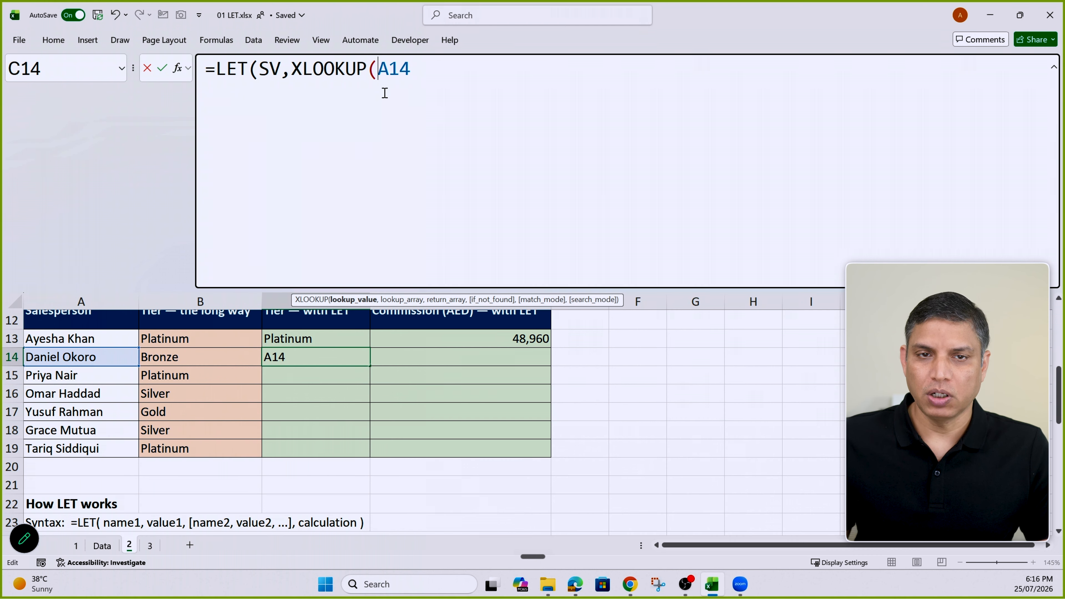
{"action": "type", "text": "$"}
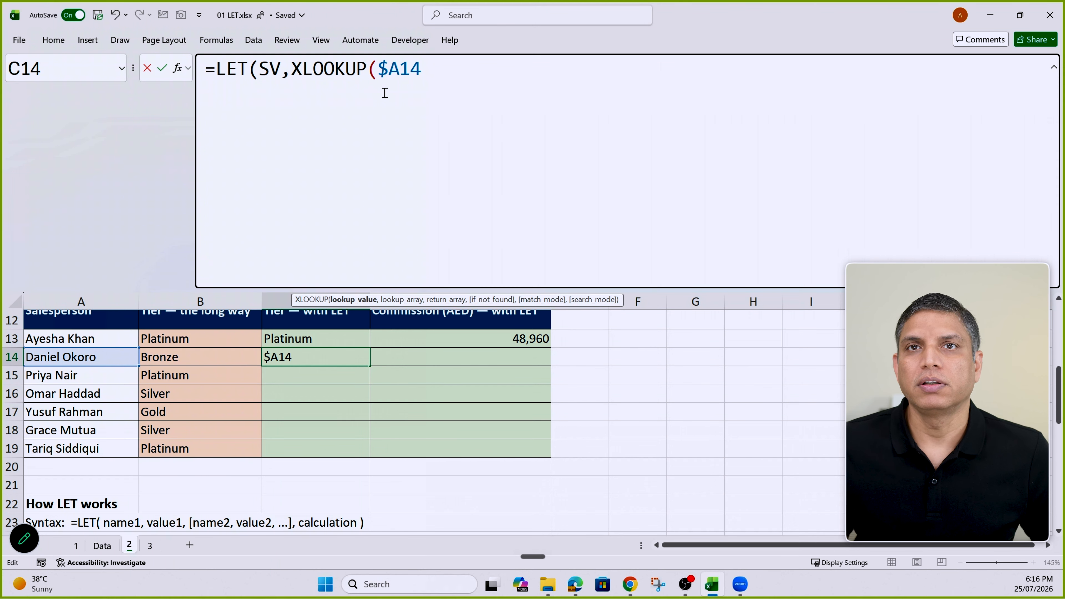
{"action": "key", "text": "End"}
{"action": "type", "text": ","}
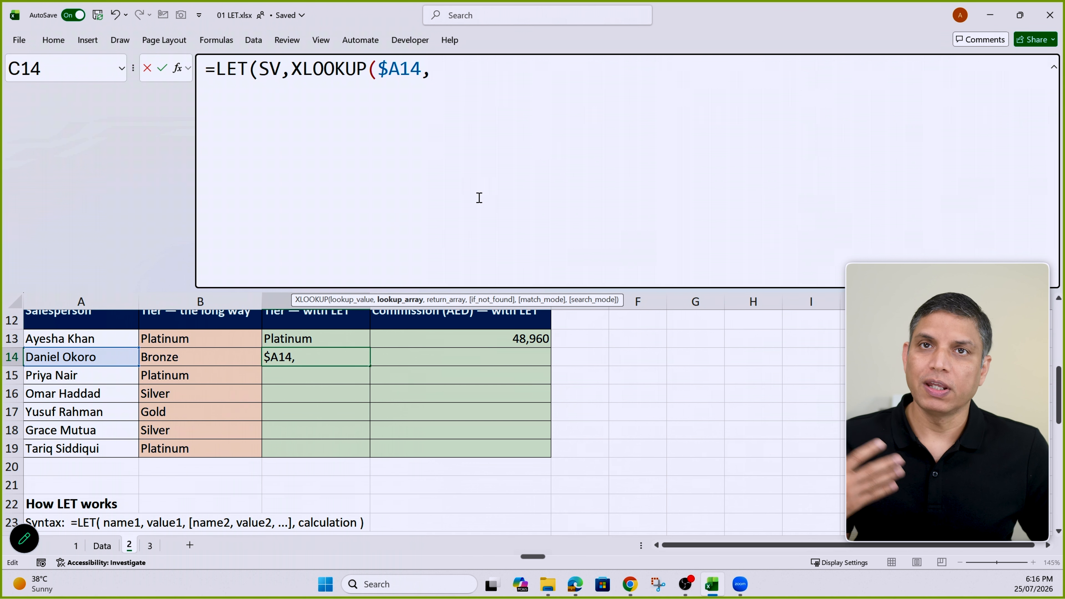
- Set the XLOOKUP lookup array in the C14 formula to Data[Name]
{"action": "type", "text": "S"}
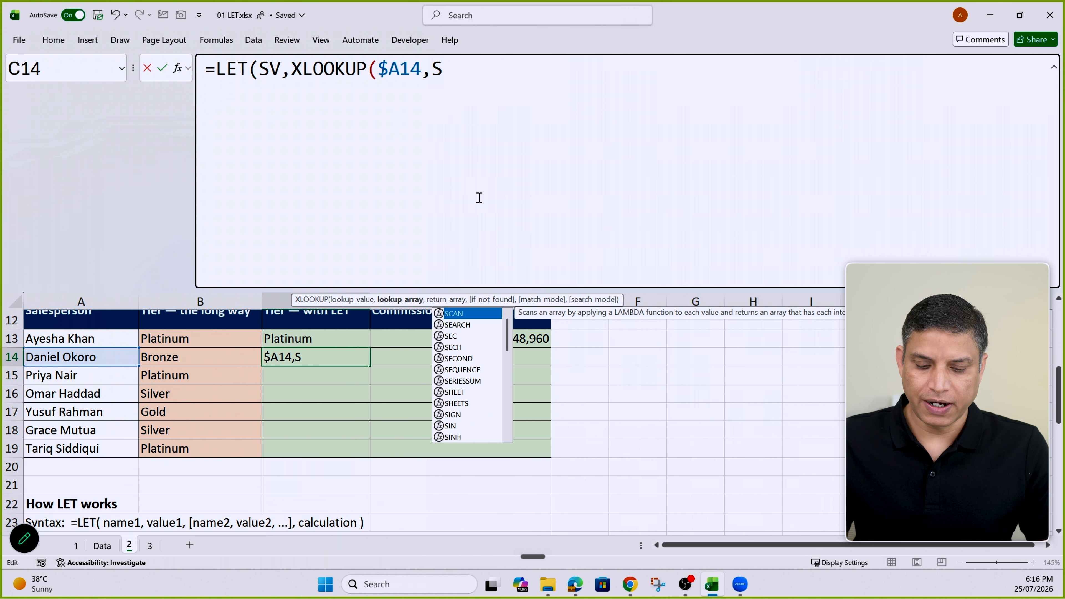
{"action": "key", "text": "BackSpace"}
{"action": "type", "text": "Da"}
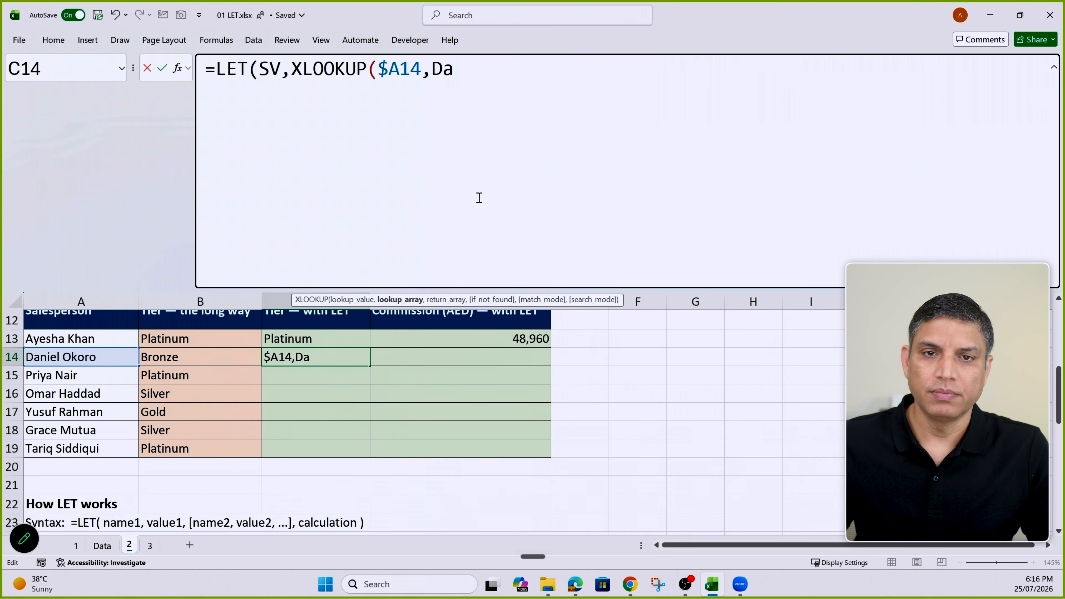
{"action": "type", "text": "ta["}
{"action": "key", "text": "Tab"}
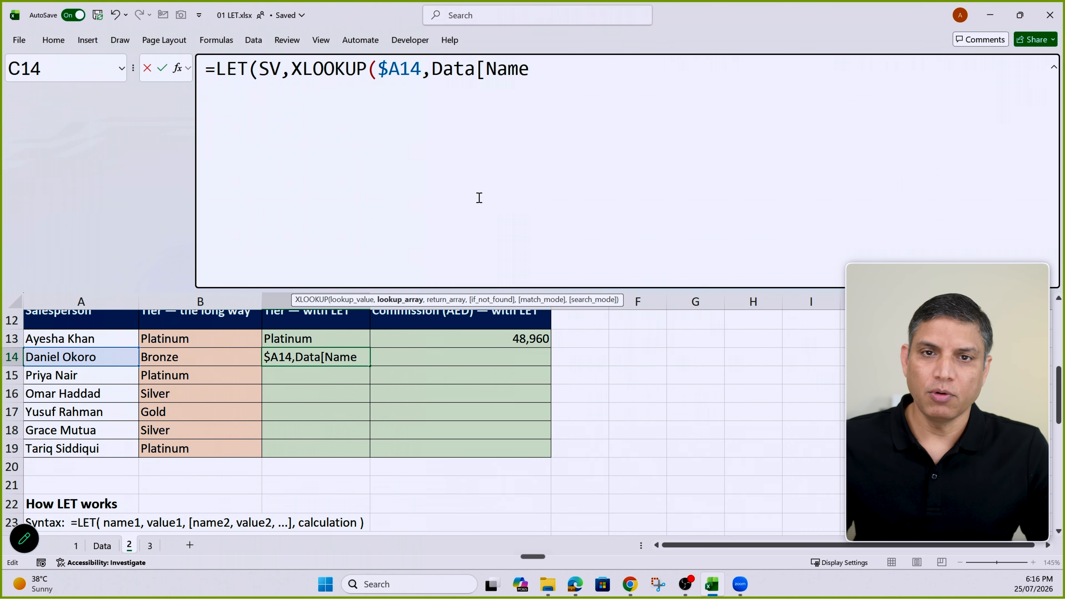
{"action": "type", "text": "]"}
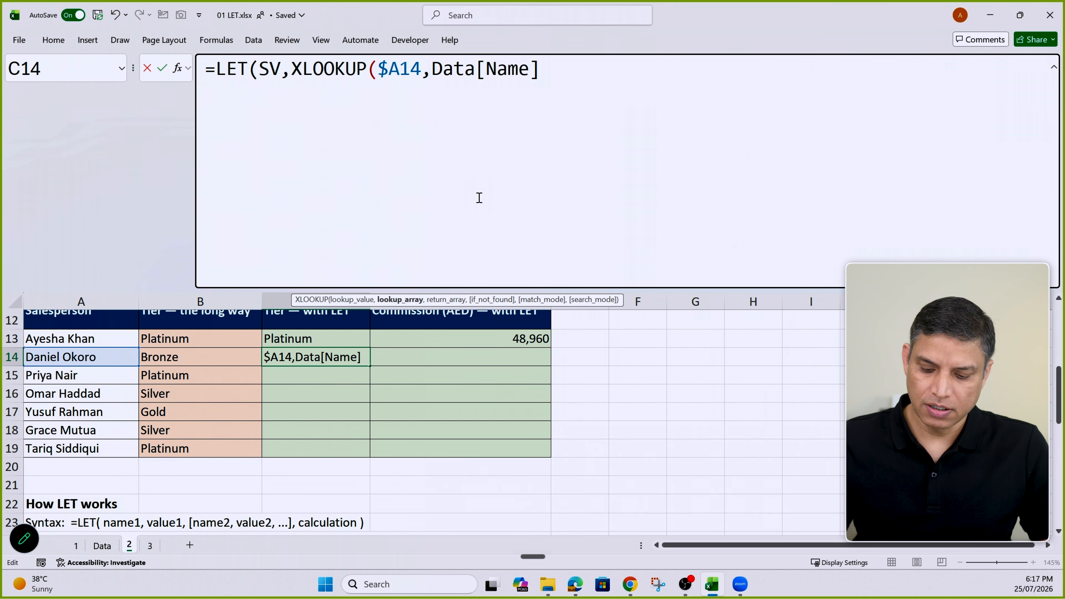
- Set the XLOOKUP return array to Data[Sales], close its parenthesis and check the SV definition in the C14 formula
{"action": "type", "text": ",Data"}
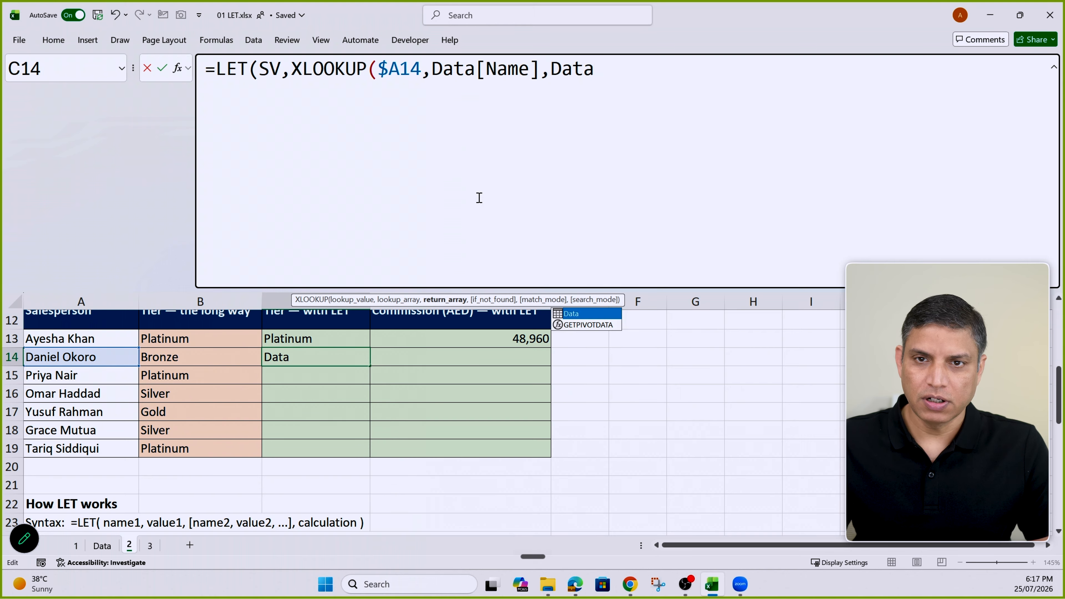
{"action": "type", "text": "["}
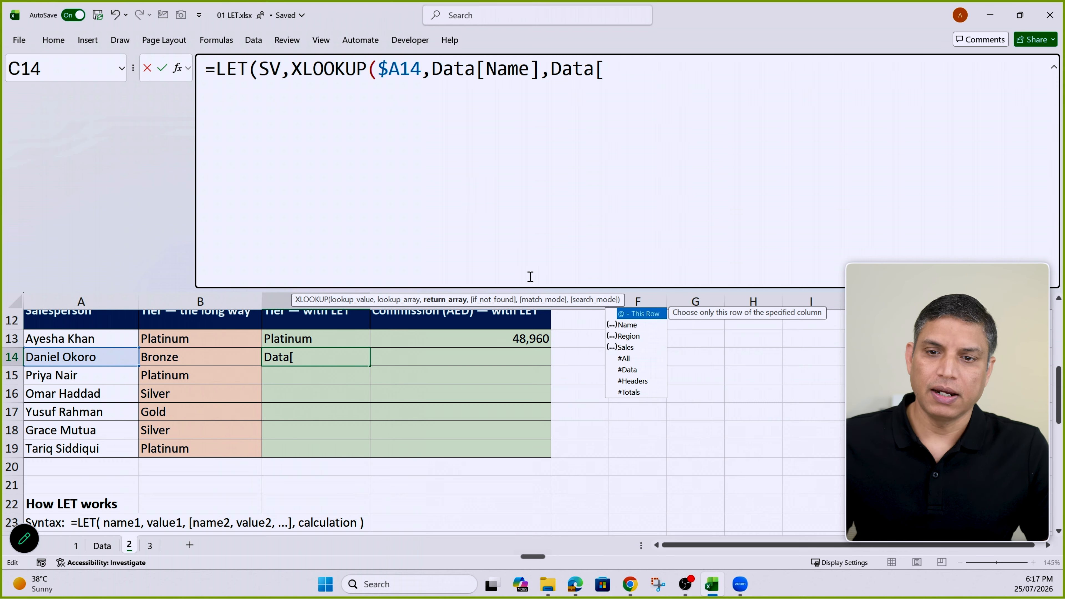
{"action": "double_click", "coordinate": [628, 347]}
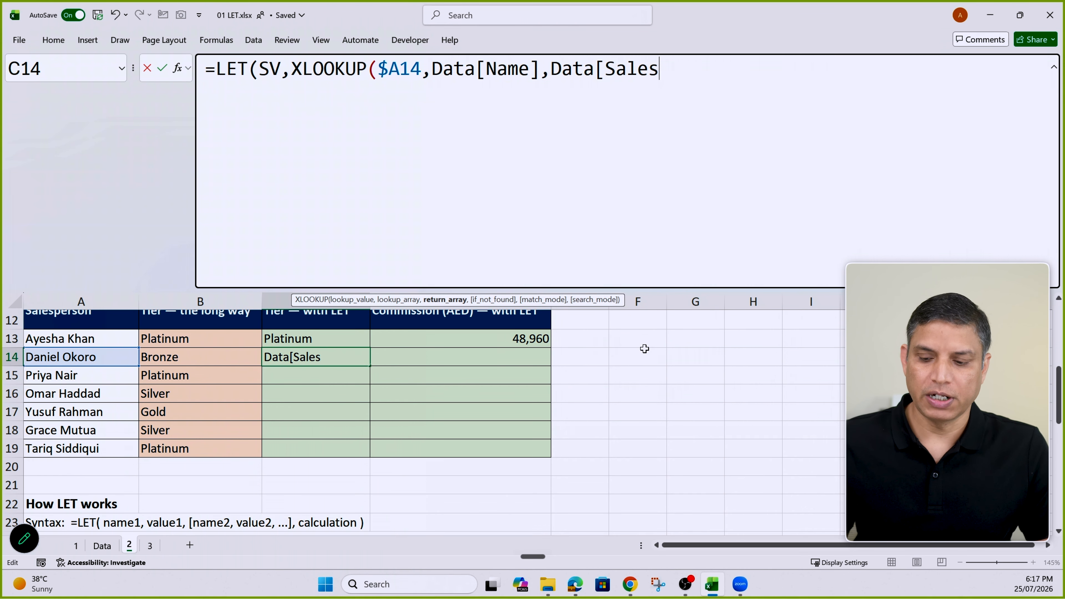
{"action": "type", "text": "]"}
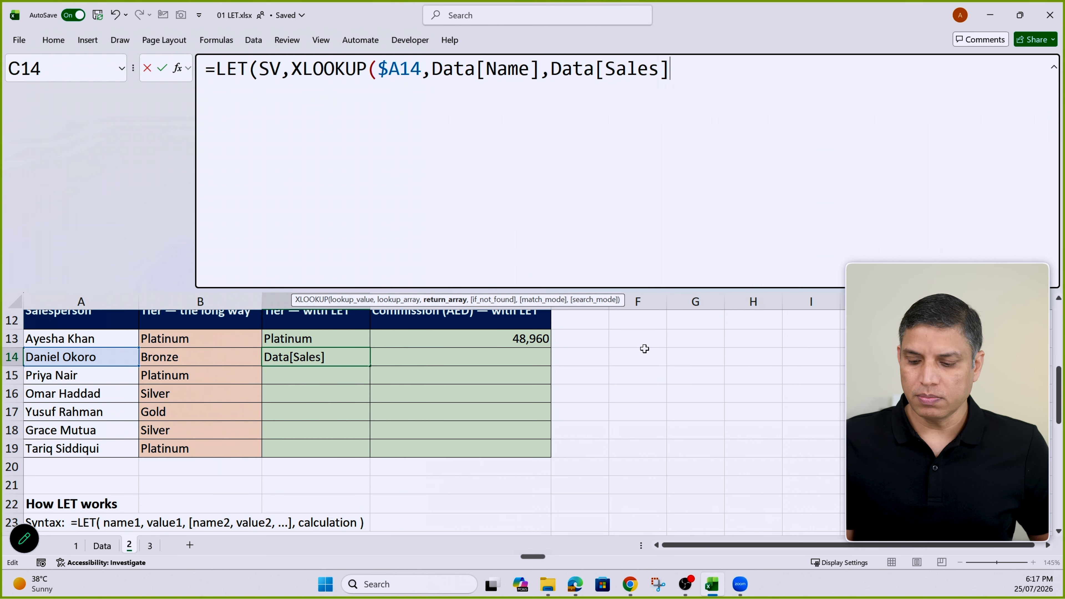
{"action": "type", "text": ")"}
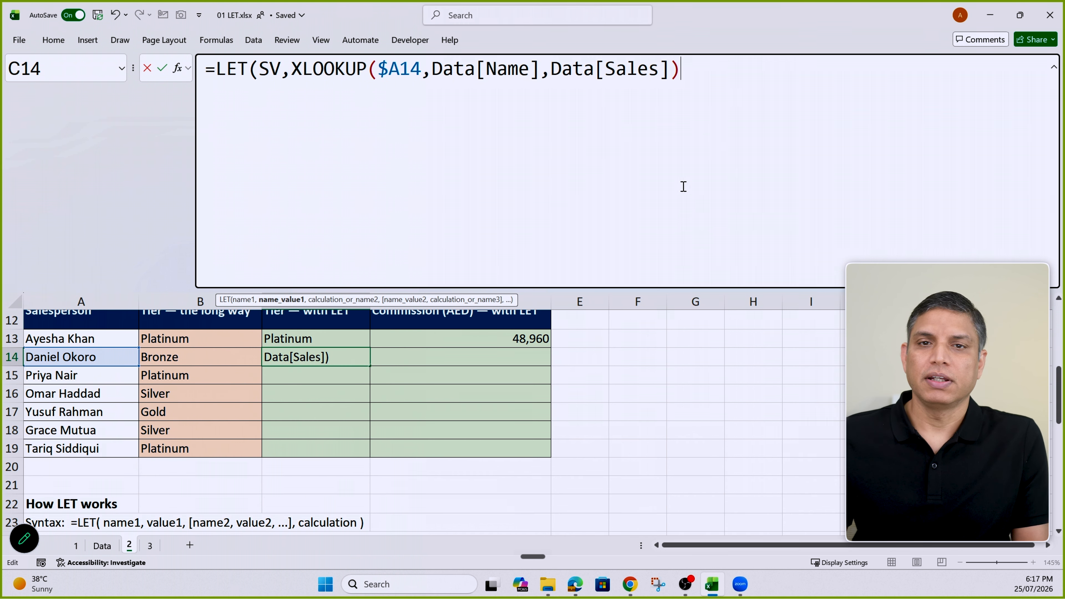
{"action": "left_click_drag", "start_coordinate": [682, 68], "coordinate": [270, 67]}
{"action": "left_click", "coordinate": [696, 72]}
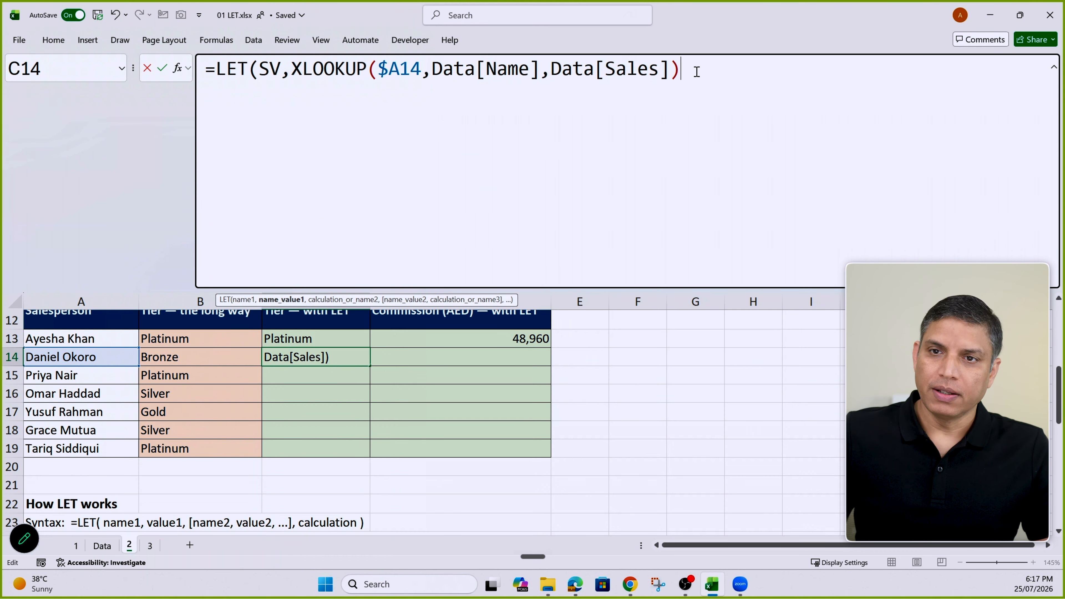
- On a new line of the C14 LET formula, begin an IF calculation with the logical test sv>=$A$6
{"action": "type", "text": ","}
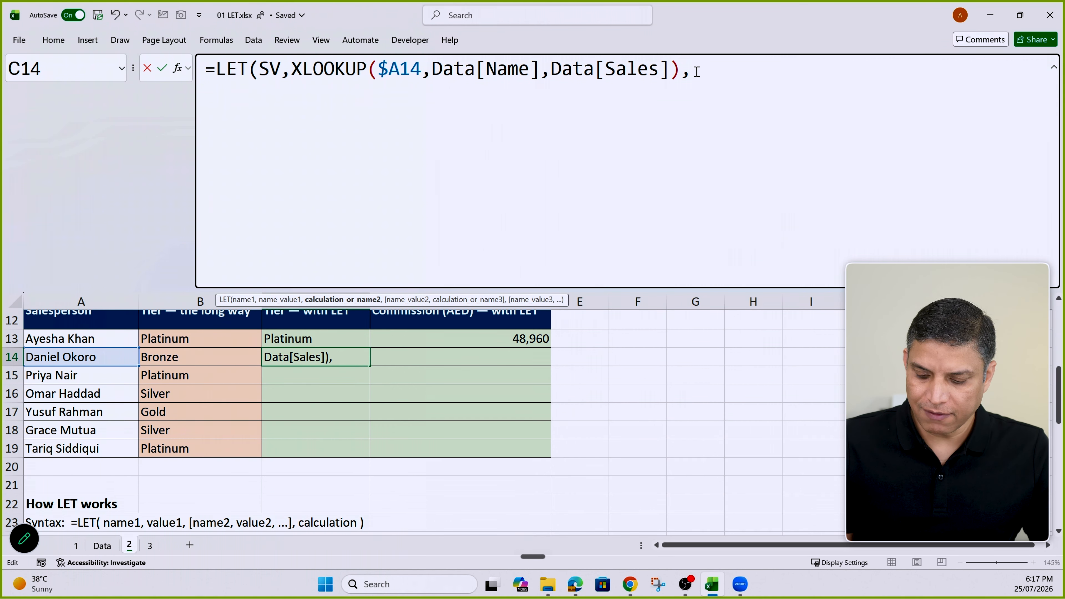
{"action": "key", "text": "alt+Return"}
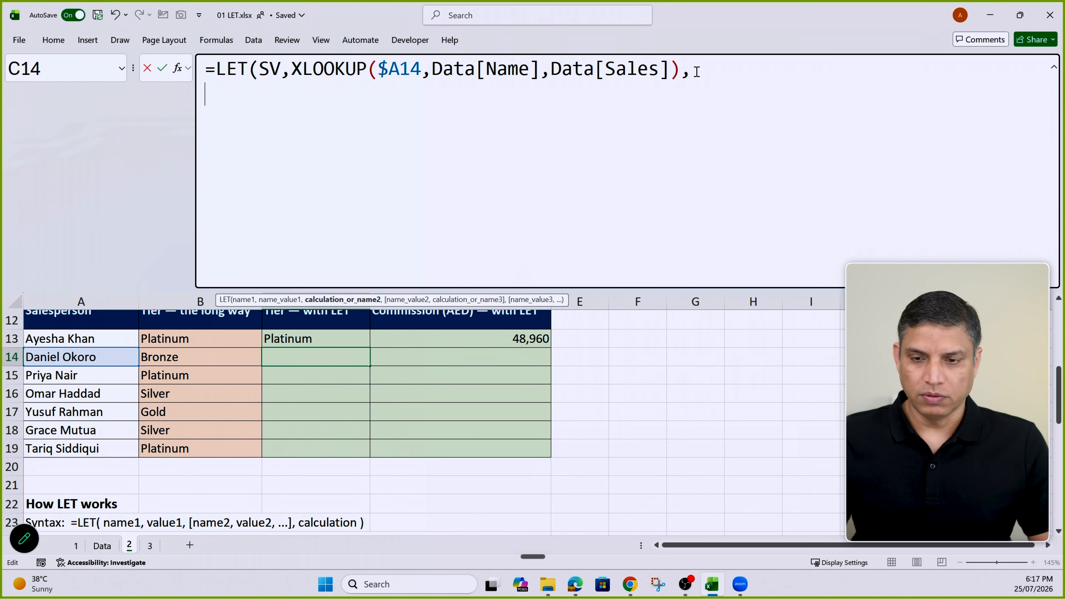
{"action": "type", "text": "i"}
{"action": "key", "text": "Tab"}
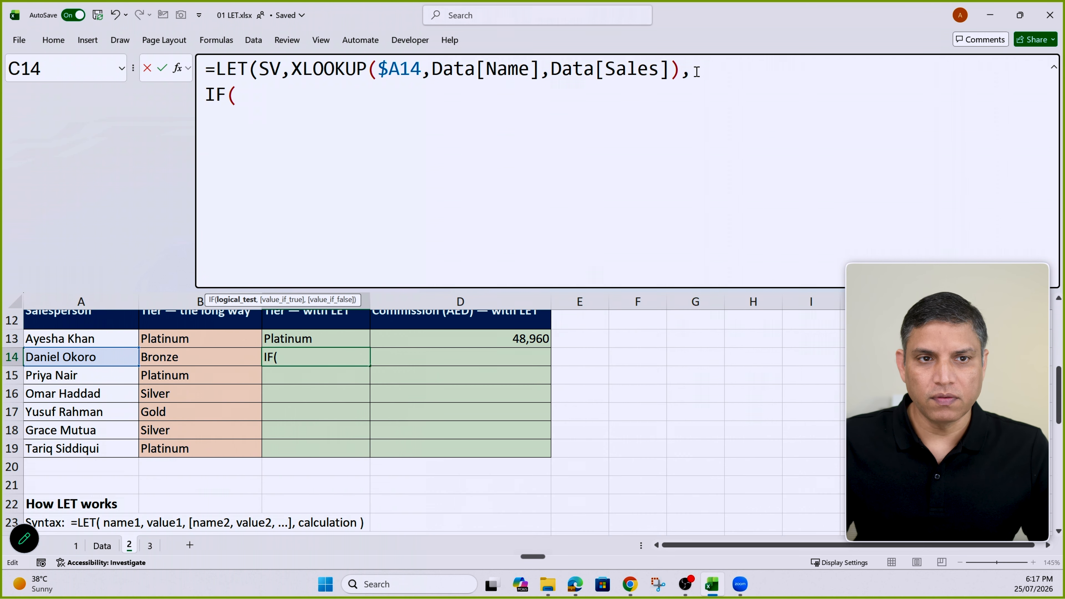
{"action": "type", "text": "sv"}
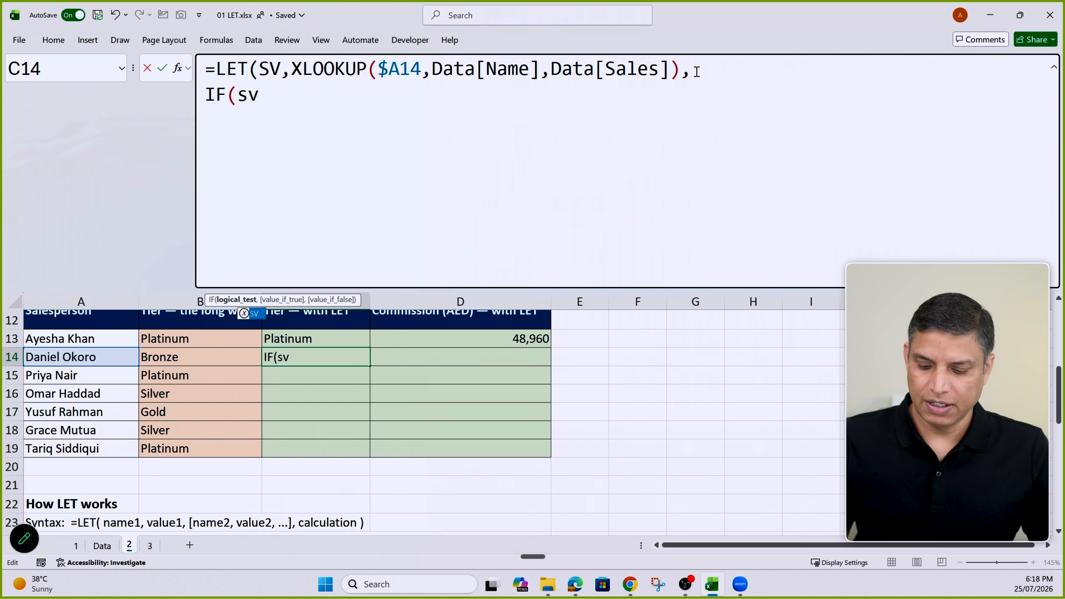
{"action": "type", "text": ">"}
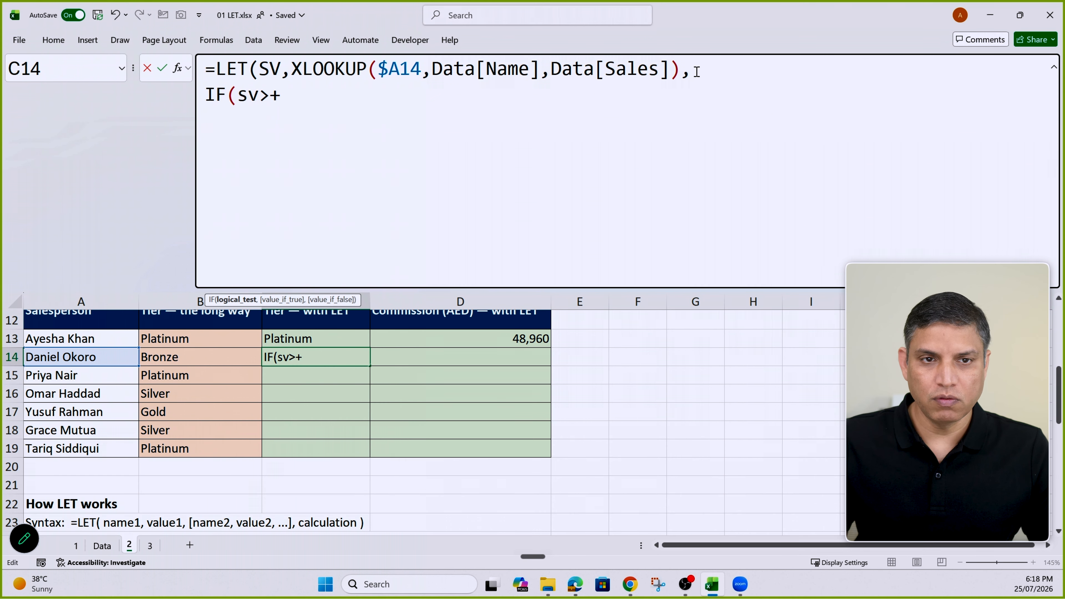
{"action": "type", "text": "+"}
{"action": "key", "text": "BackSpace"}
{"action": "type", "text": "="}
{"action": "scroll", "coordinate": [142, 433], "scroll_direction": "up", "scroll_amount": 4}
{"action": "left_click", "coordinate": [94, 409]}
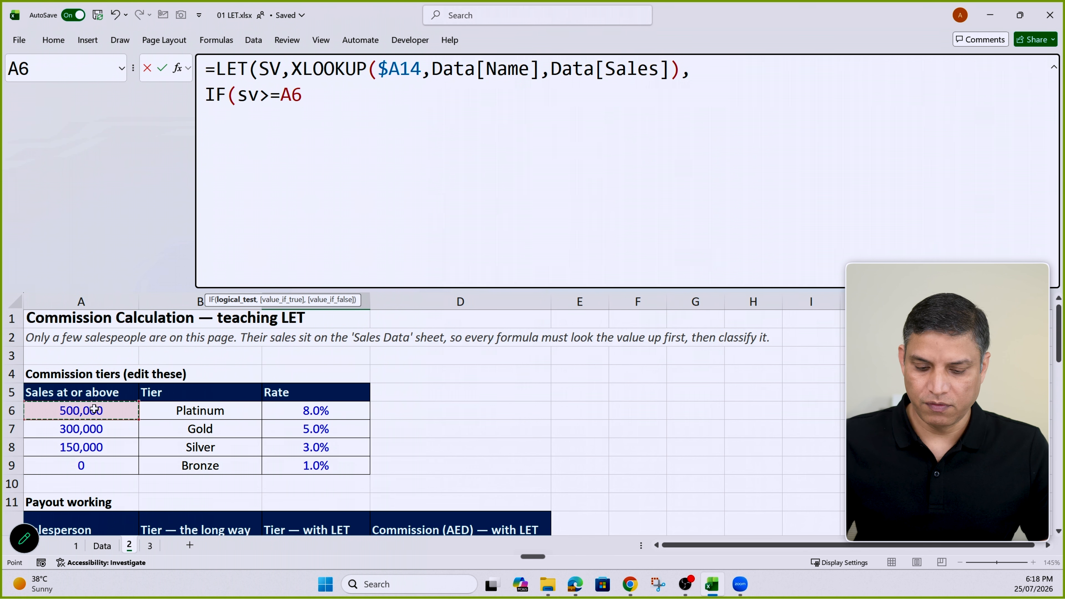
{"action": "key", "text": "F4"}
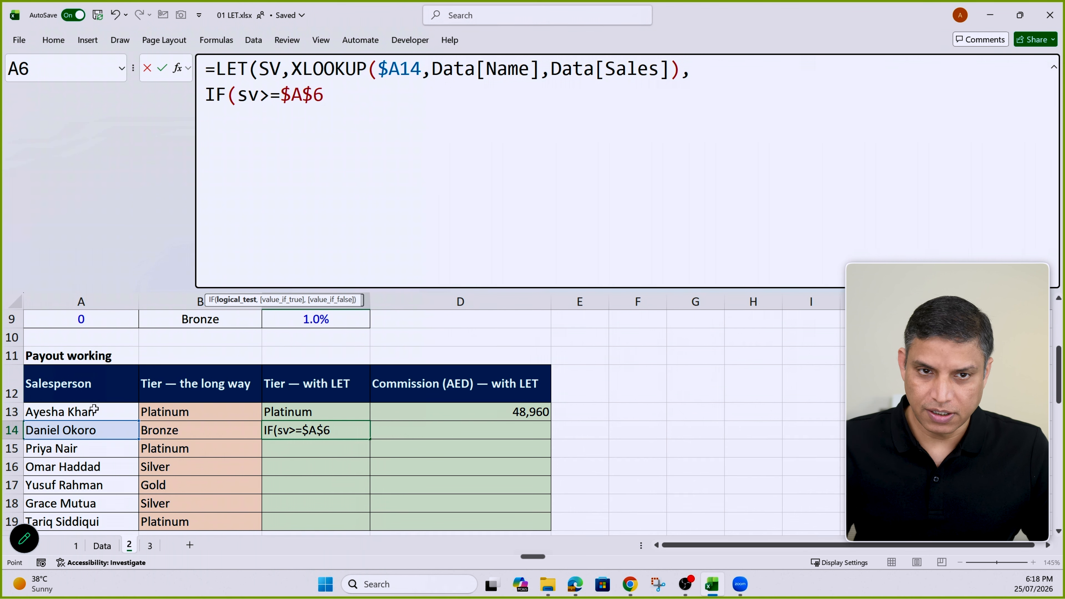
- Set the IF's value if true to the Platinum tier cell, as the absolute reference $B$6
{"action": "type", "text": ","}
{"action": "scroll", "coordinate": [94, 410], "scroll_direction": "up", "scroll_amount": 3}
{"action": "left_click", "coordinate": [191, 419]}
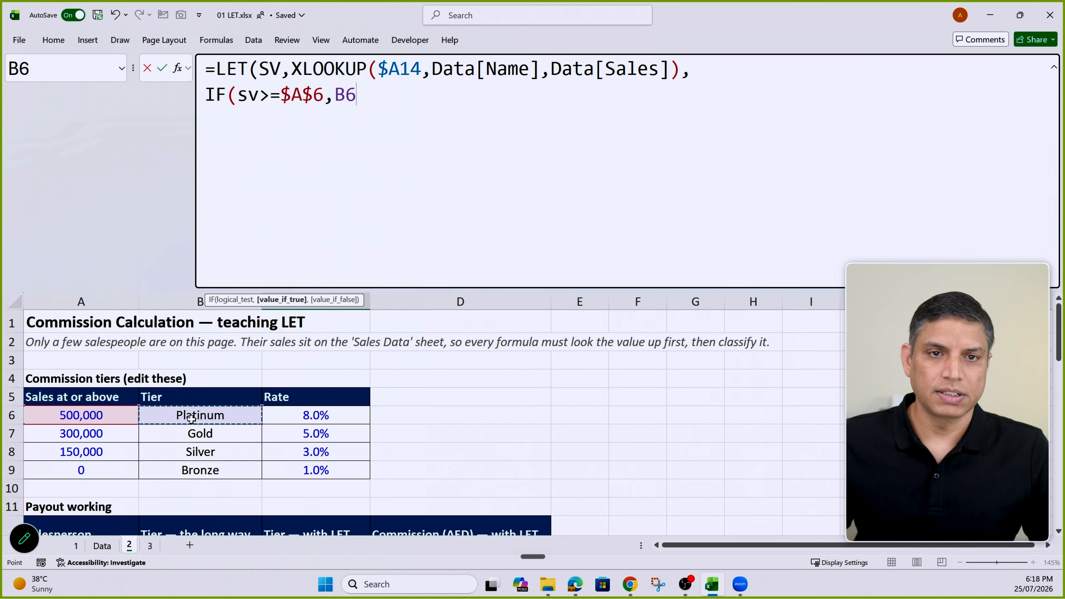
{"action": "key", "text": "F4"}
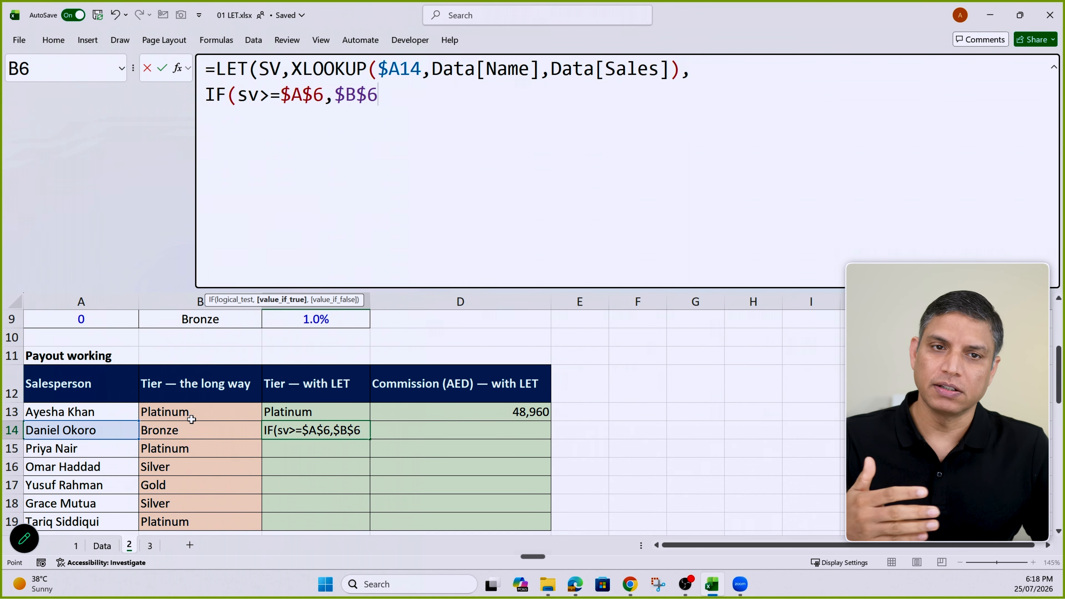
- Nest a second IF as the false value, reusing the first test and result adapted to sv>=$A$7,$B$7
{"action": "type", "text": ","}
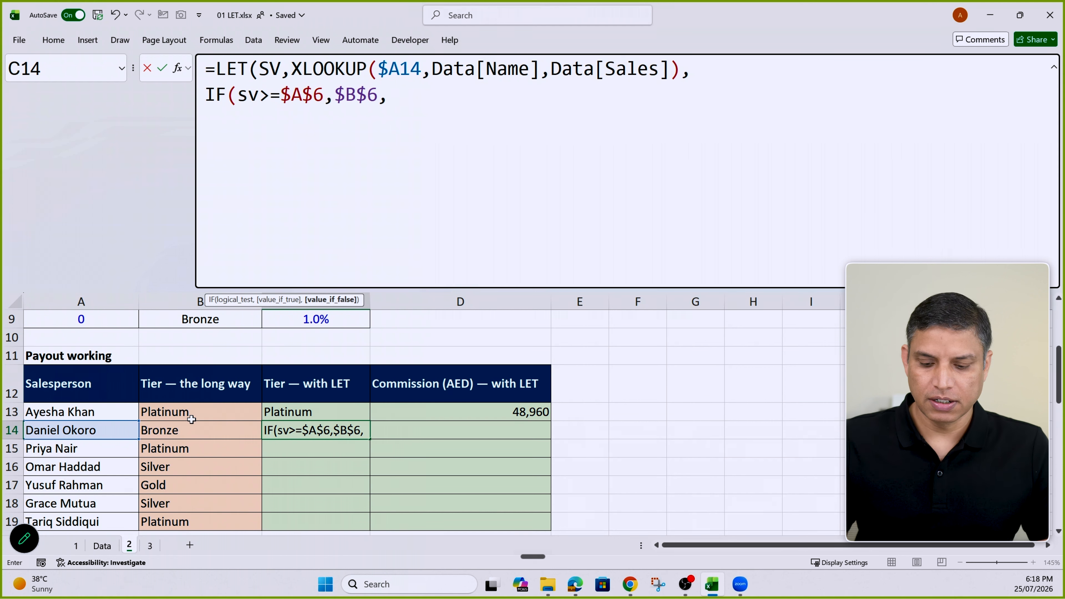
{"action": "type", "text": " if"}
{"action": "key", "text": "Tab"}
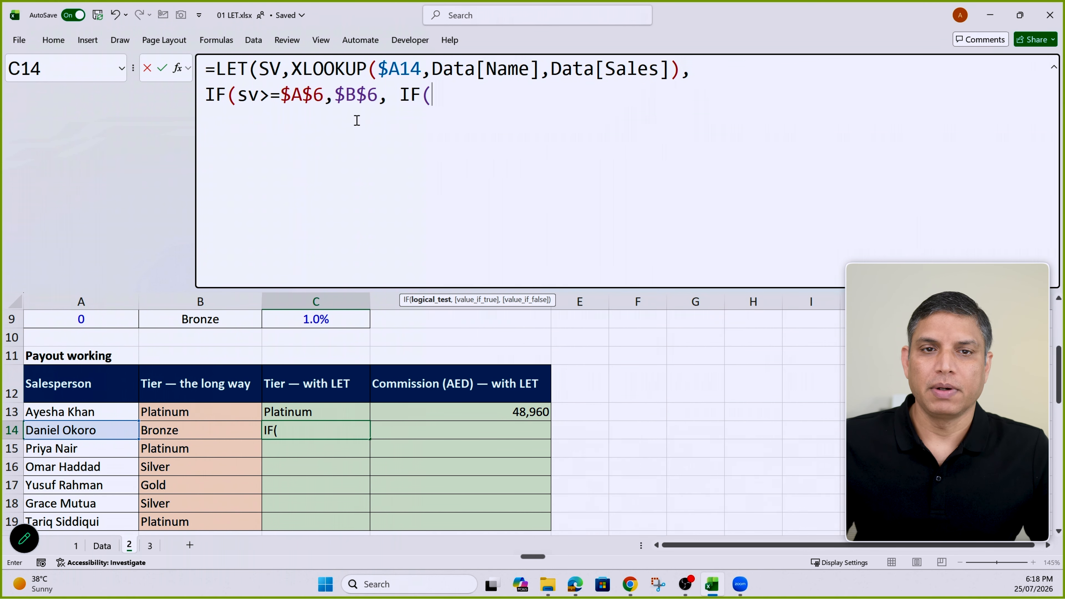
{"action": "left_click_drag", "start_coordinate": [379, 94], "coordinate": [297, 107]}
{"action": "key", "text": "ctrl+c"}
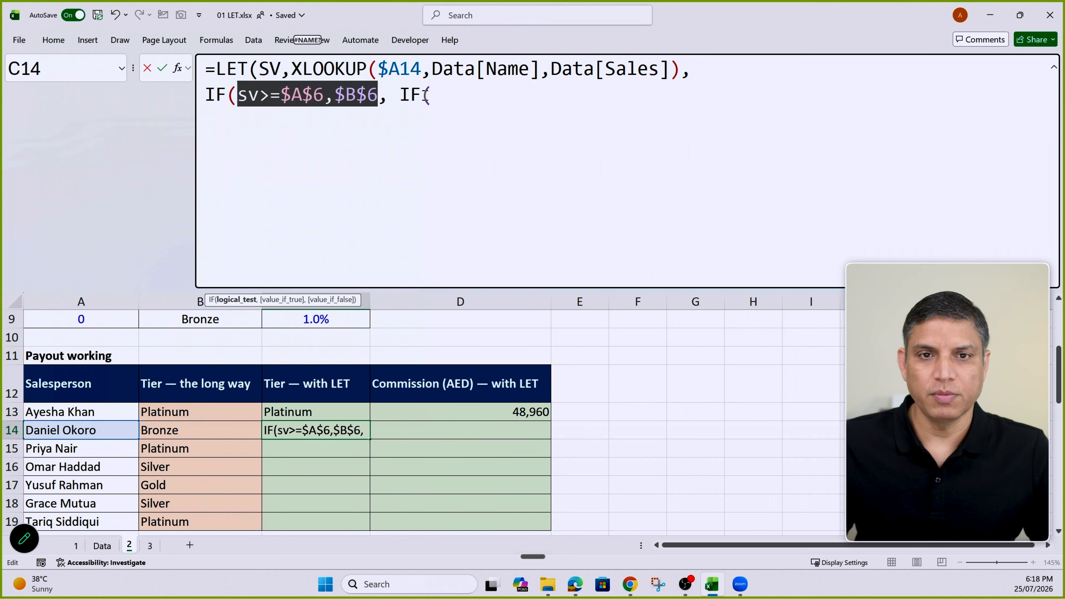
{"action": "left_click", "coordinate": [441, 94]}
{"action": "key", "text": "ctrl+v"}
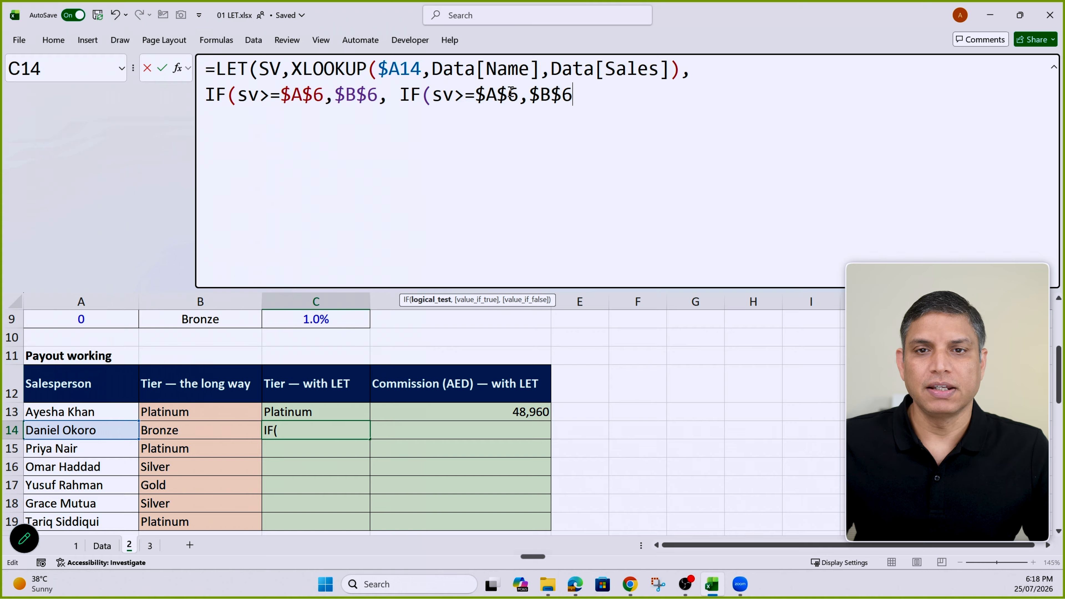
{"action": "left_click_drag", "start_coordinate": [511, 93], "coordinate": [518, 93]}
{"action": "type", "text": "7"}
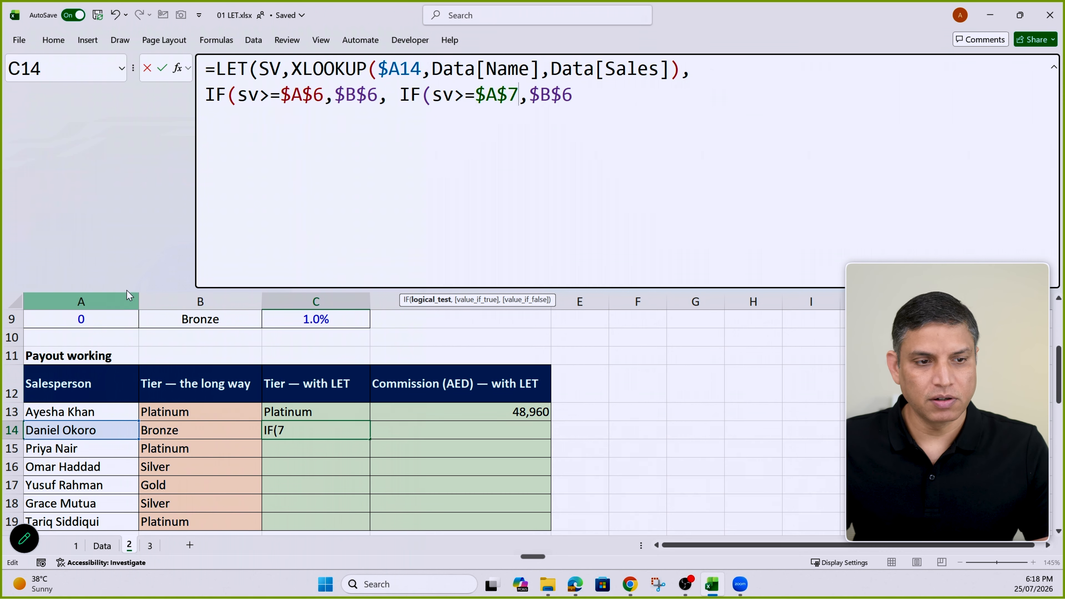
{"action": "scroll", "coordinate": [93, 372], "scroll_direction": "up", "scroll_amount": 1}
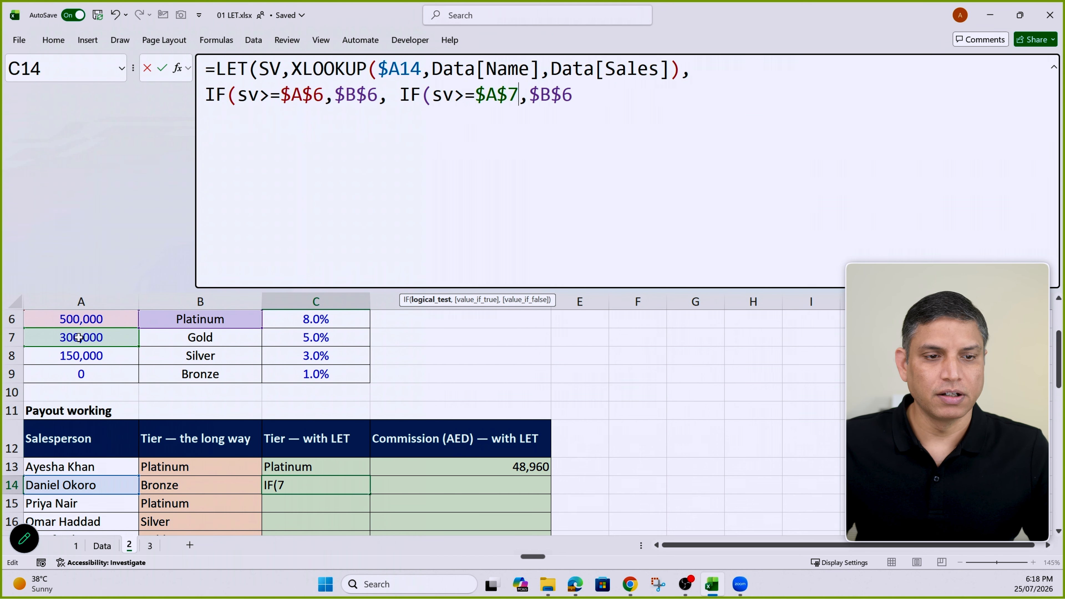
{"action": "type", "text": "7,"}
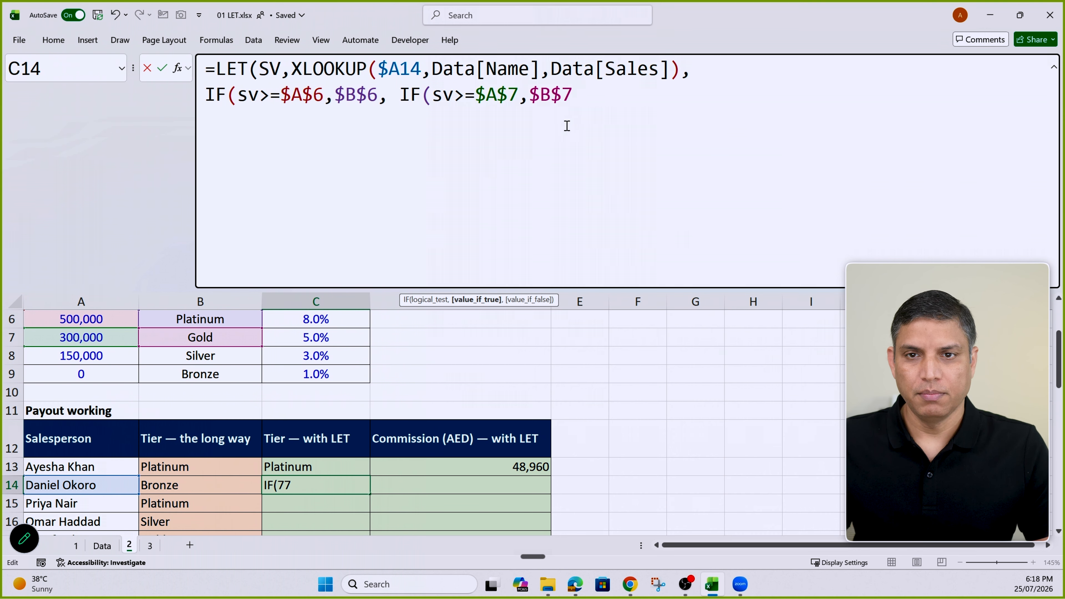
- Nest a third IF in the C14 formula from the same copied condition, adapted to sv>=$A$8,$B$8
{"action": "type", "text": " if"}
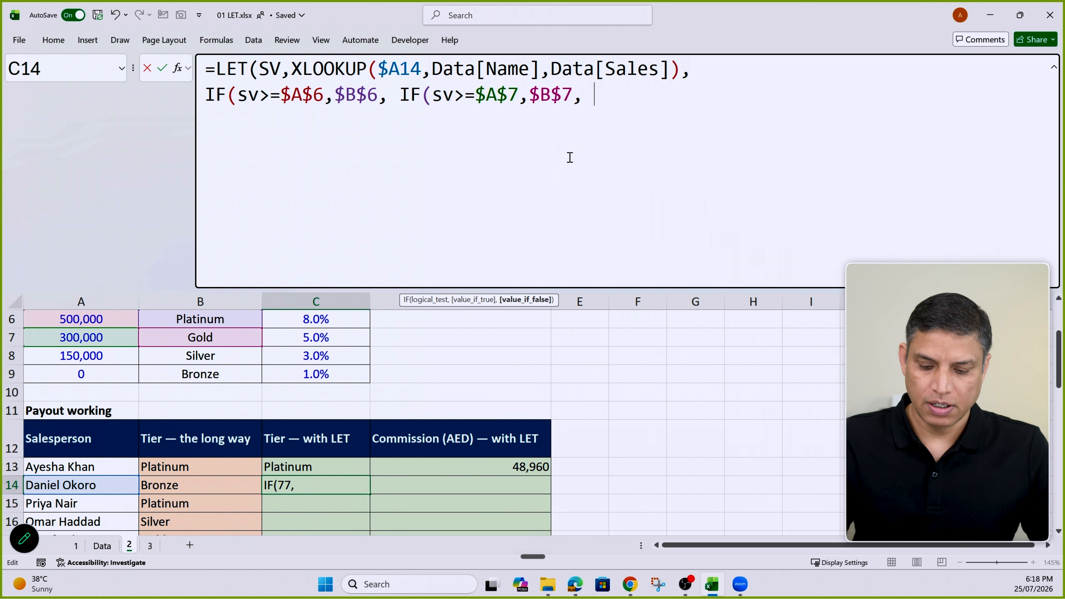
{"action": "key", "text": "Tab"}
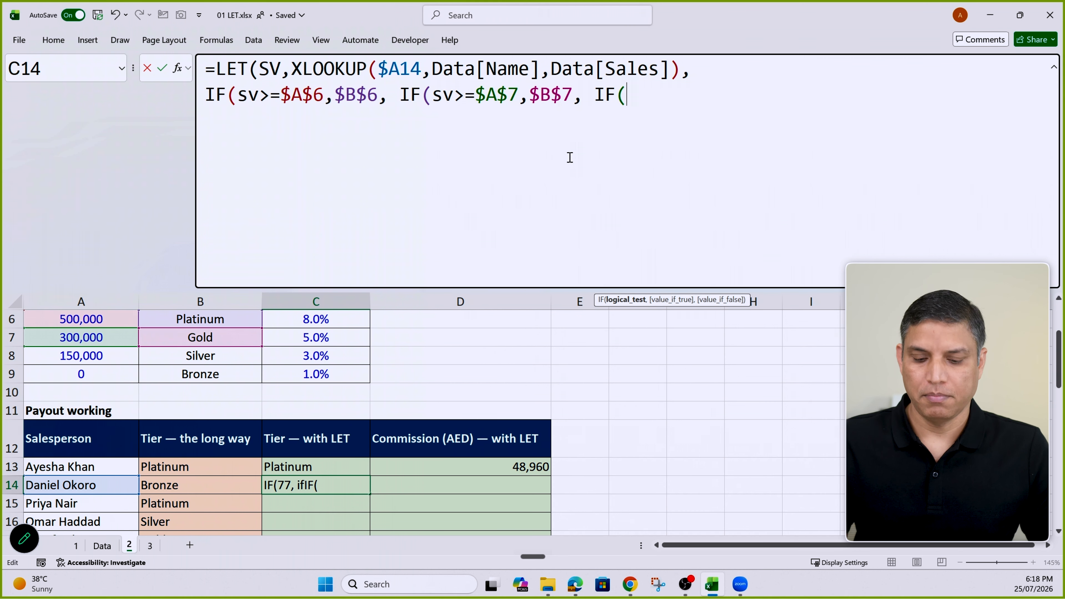
{"action": "key", "text": "ctrl+v"}
{"action": "left_click_drag", "start_coordinate": [714, 97], "coordinate": [757, 96]}
{"action": "type", "text": "8,$B$"}
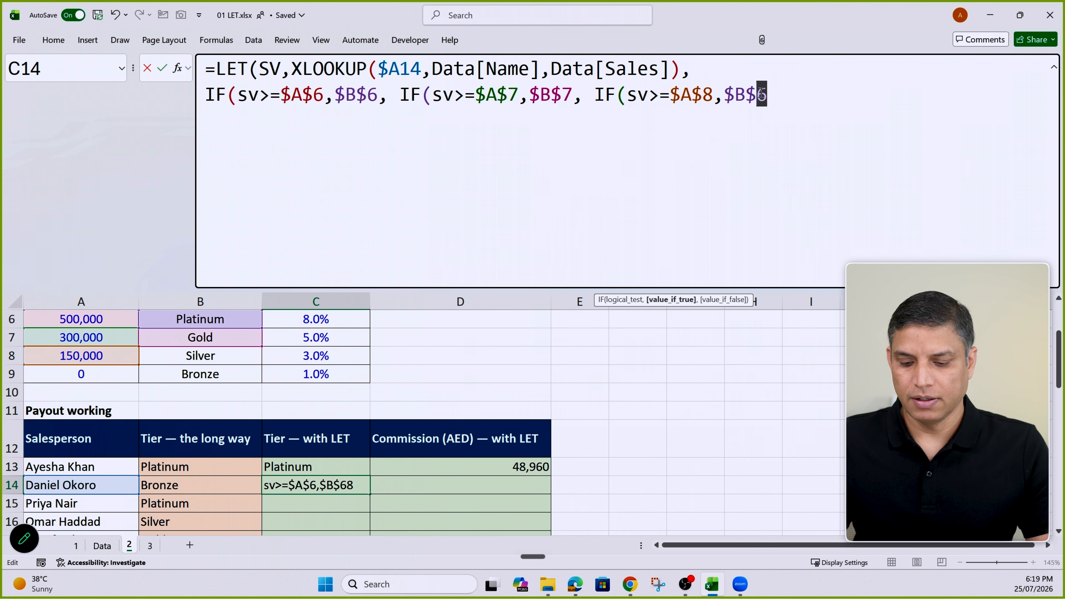
{"action": "type", "text": "8,"}
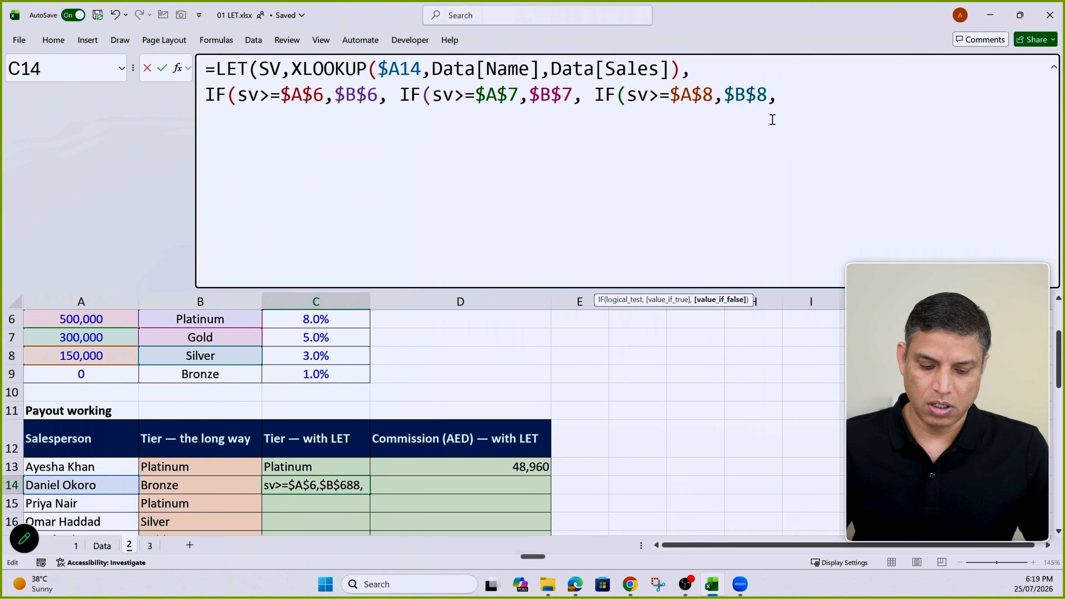
- Set the final false value to $B$9 and close the parentheses of all three IFs and the LET
{"action": "type", "text": "$B"}
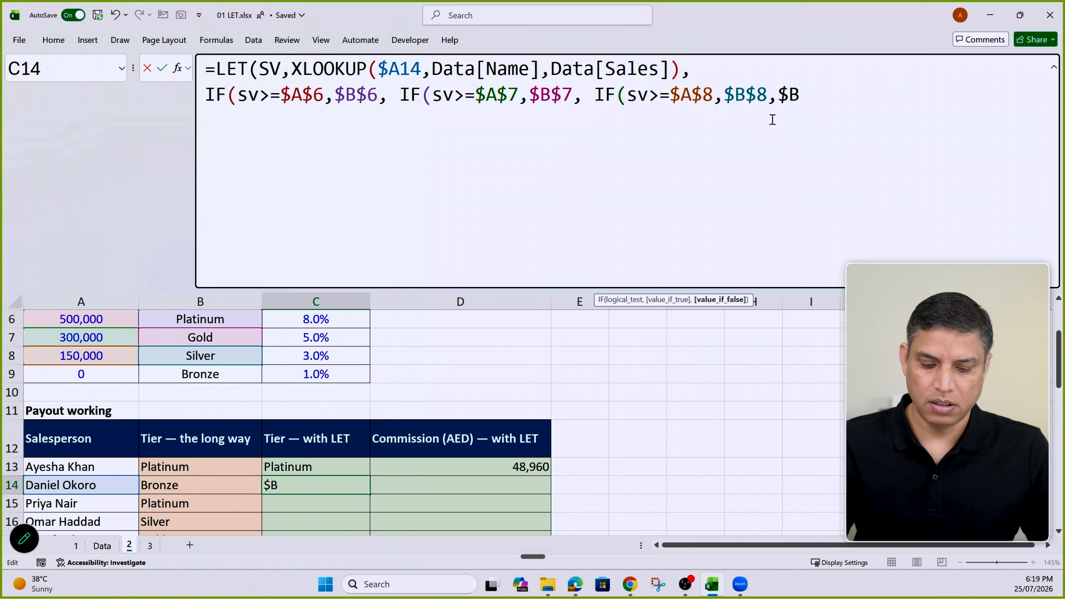
{"action": "type", "text": "$9"}
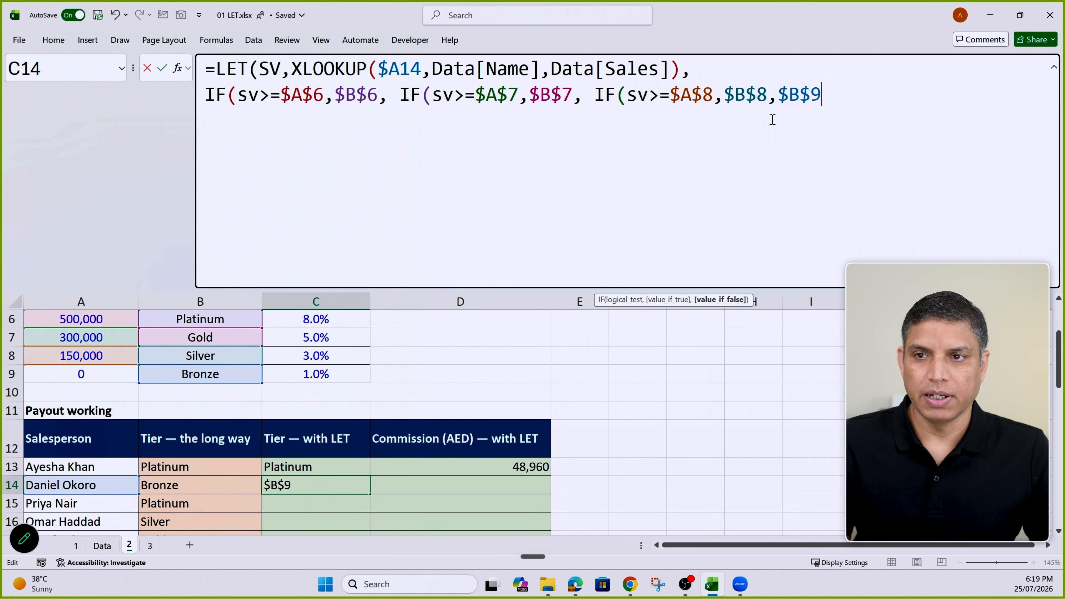
{"action": "type", "text": "))"}
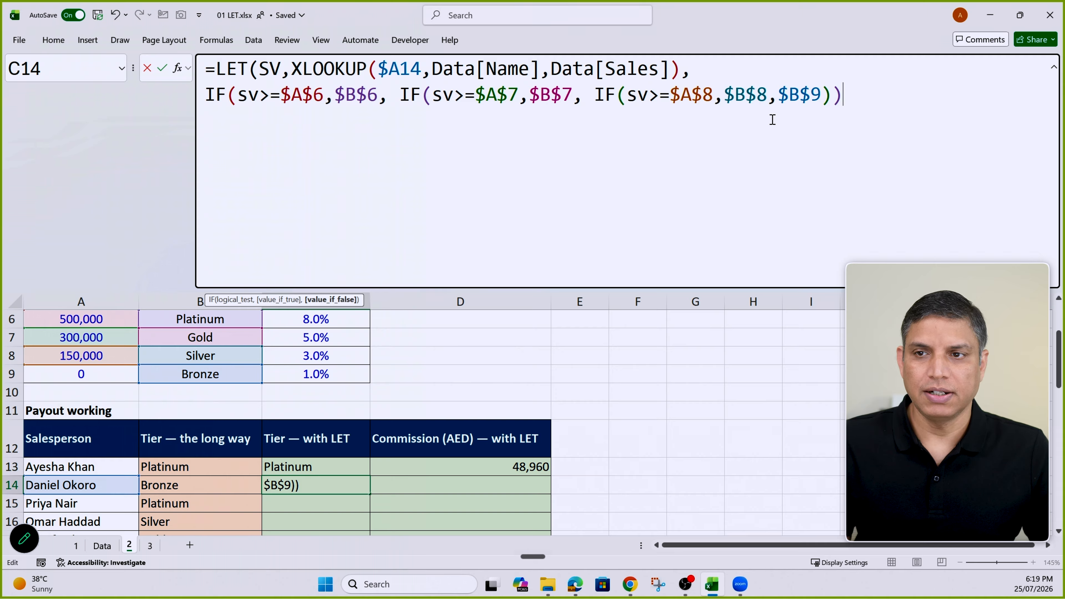
{"action": "type", "text": ")"}
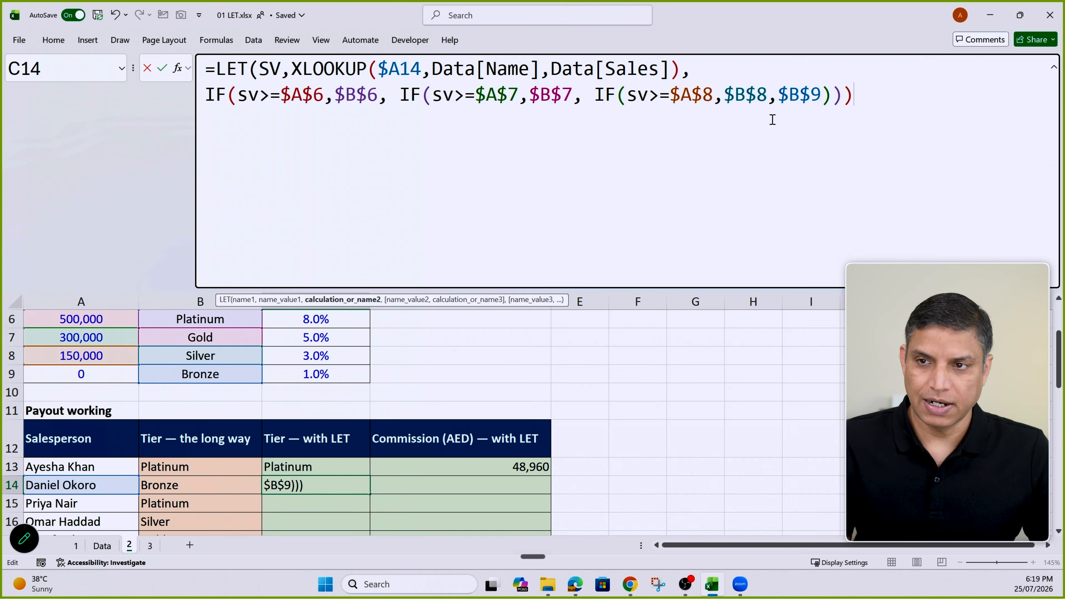
{"action": "type", "text": ")"}
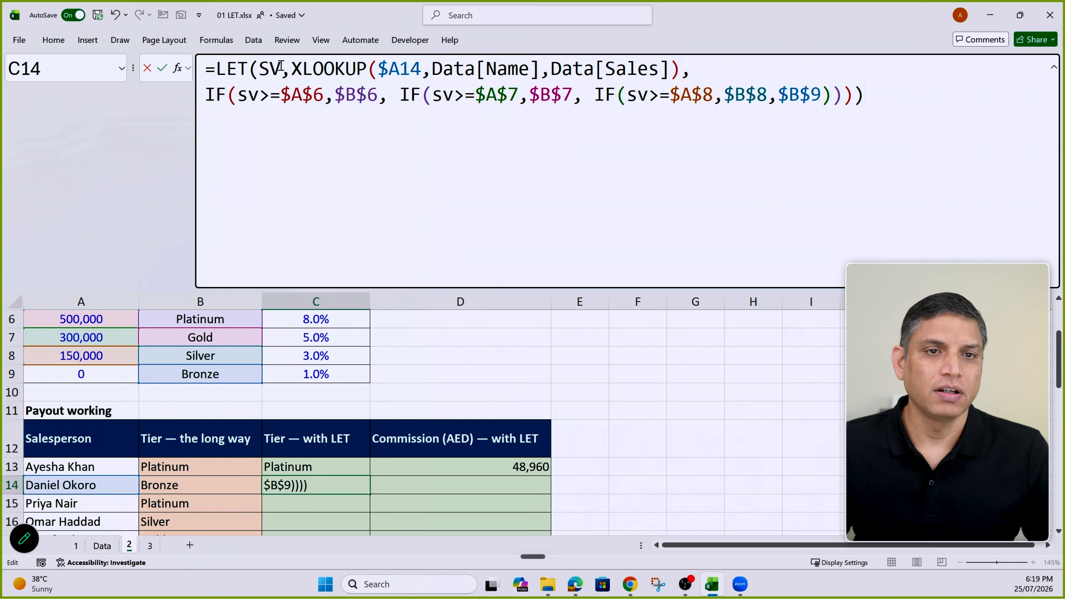
- Check the sv references against the XLOOKUP definition in the C14 formula and enter the formula
{"action": "left_click_drag", "start_coordinate": [261, 95], "coordinate": [237, 95]}
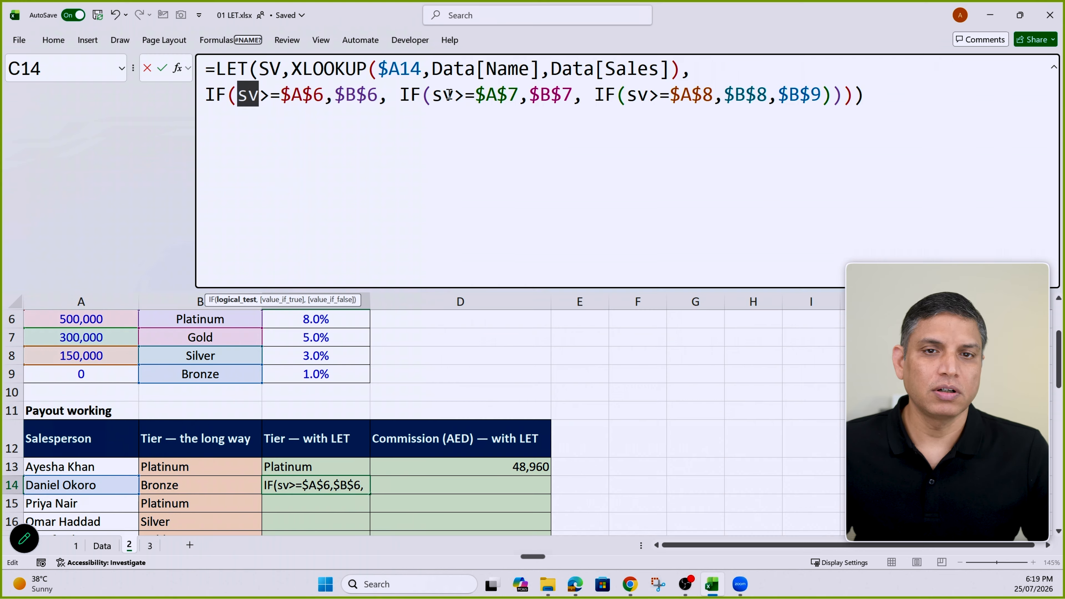
{"action": "left_click_drag", "start_coordinate": [450, 95], "coordinate": [441, 95]}
{"action": "left_click", "coordinate": [641, 96]}
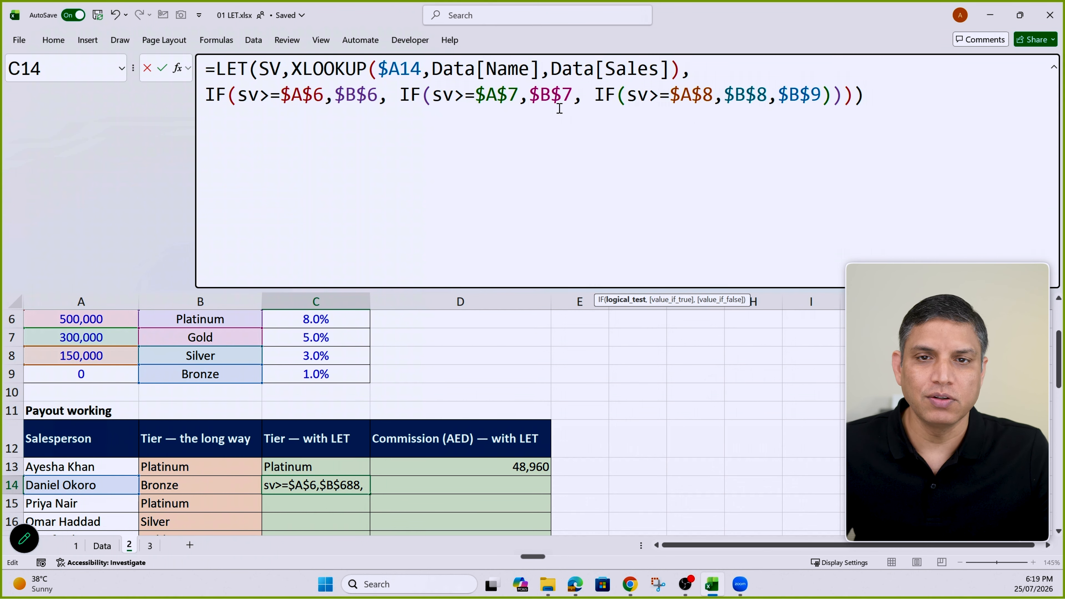
{"action": "left_click_drag", "start_coordinate": [680, 68], "coordinate": [292, 69]}
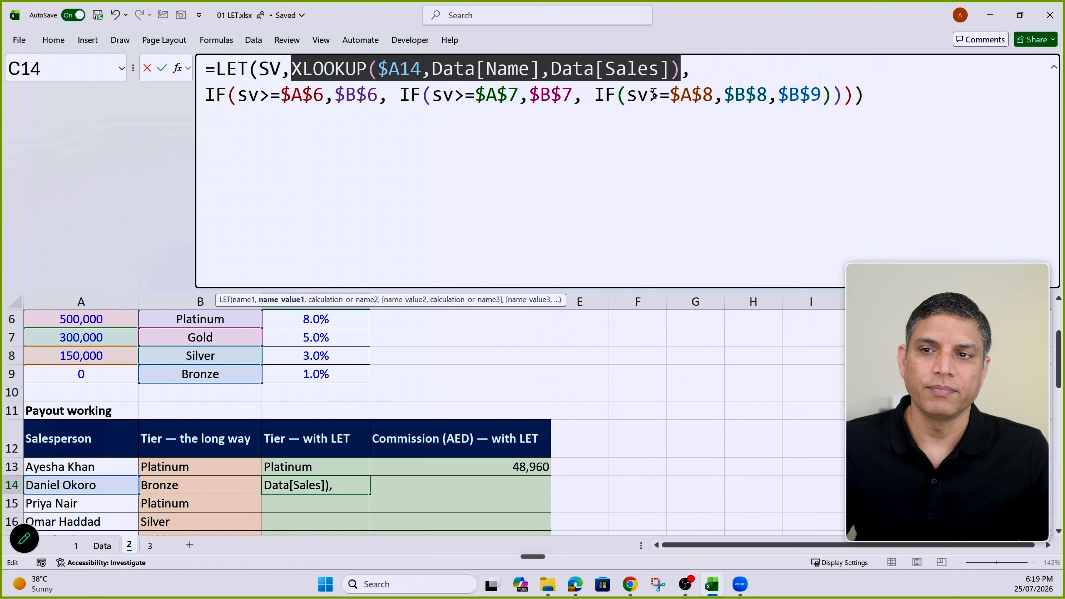
{"action": "left_click", "coordinate": [879, 96]}
{"action": "key", "text": "Return"}
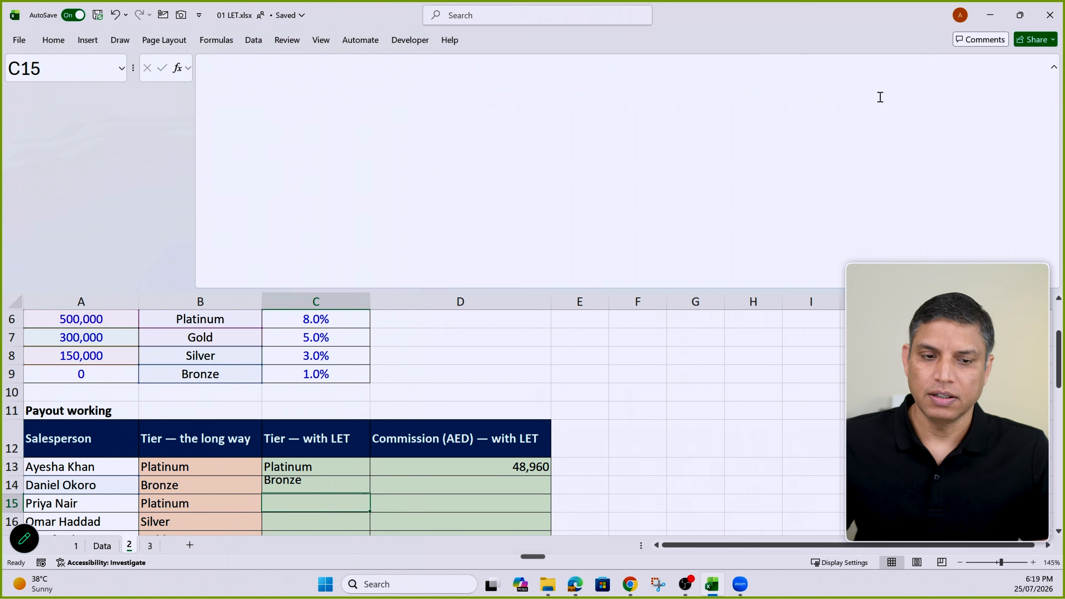
- Fill the C14 LET formula down through C19 and view the long-way formula in B19 for comparison
{"action": "left_click", "coordinate": [320, 484]}
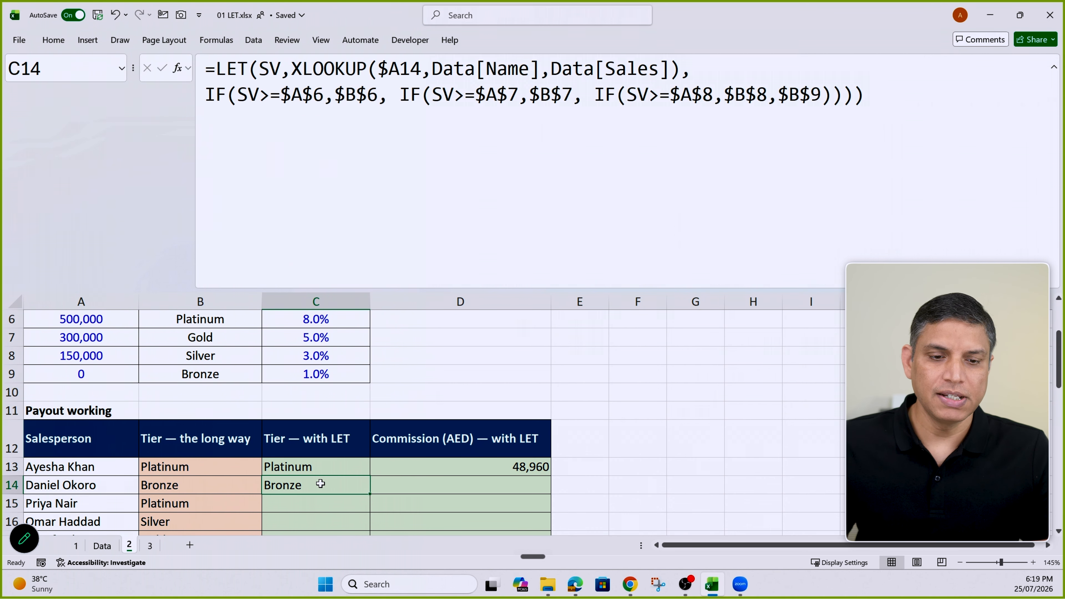
{"action": "scroll", "coordinate": [320, 483], "scroll_direction": "down", "scroll_amount": 2}
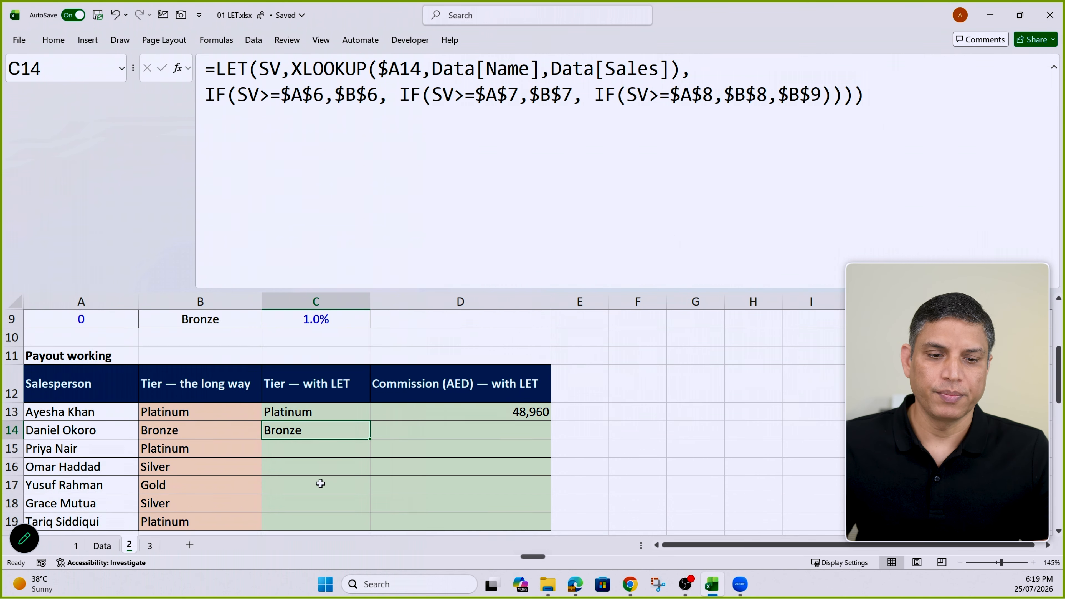
{"action": "left_click", "coordinate": [1054, 67]}
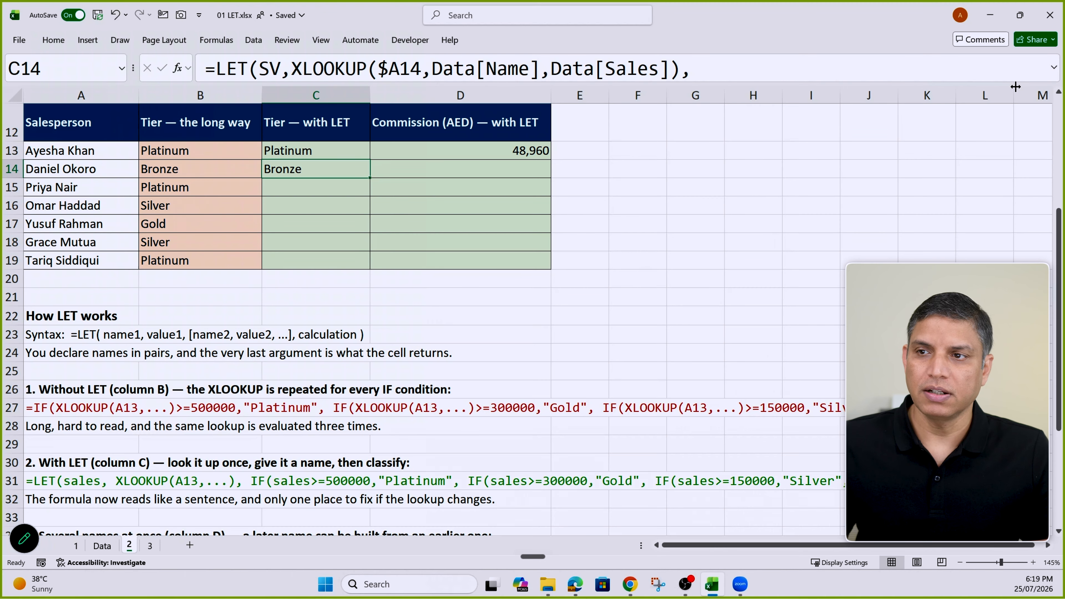
{"action": "left_click", "coordinate": [1054, 70]}
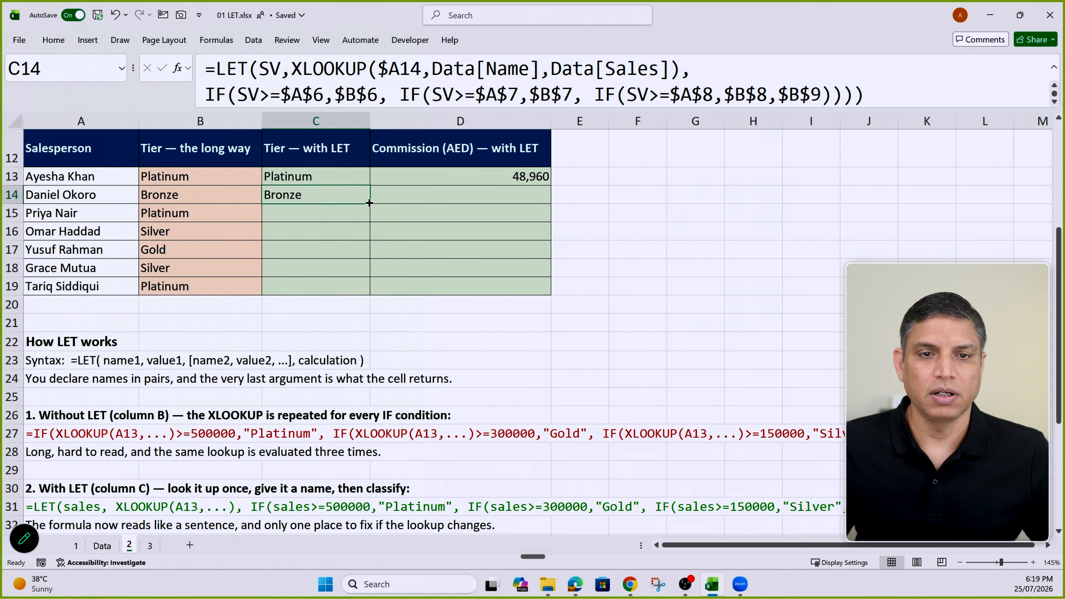
{"action": "left_click_drag", "start_coordinate": [370, 204], "coordinate": [376, 291]}
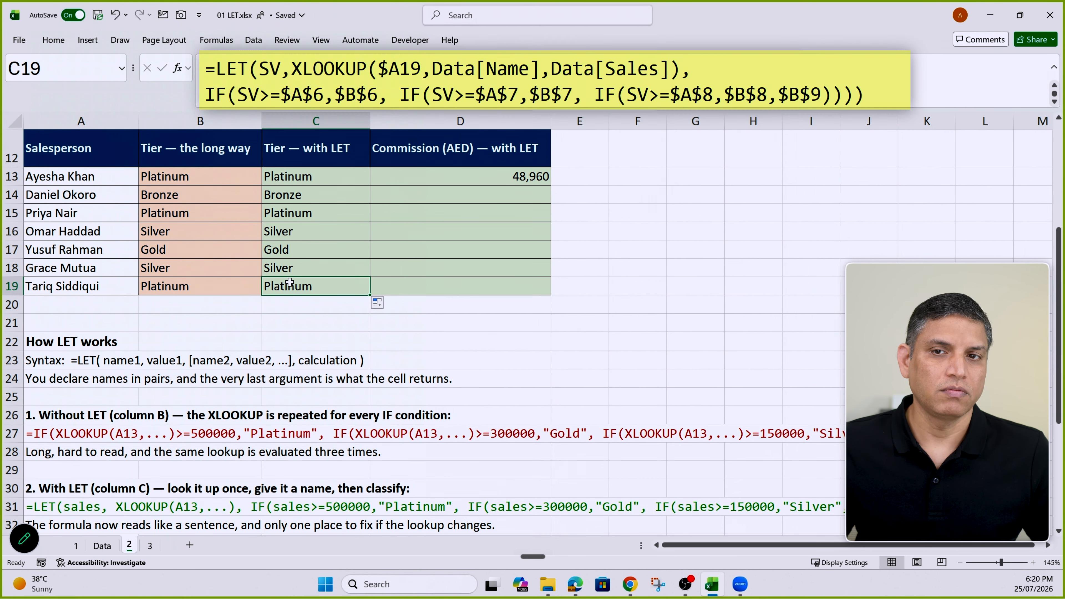
{"action": "left_click", "coordinate": [242, 288]}
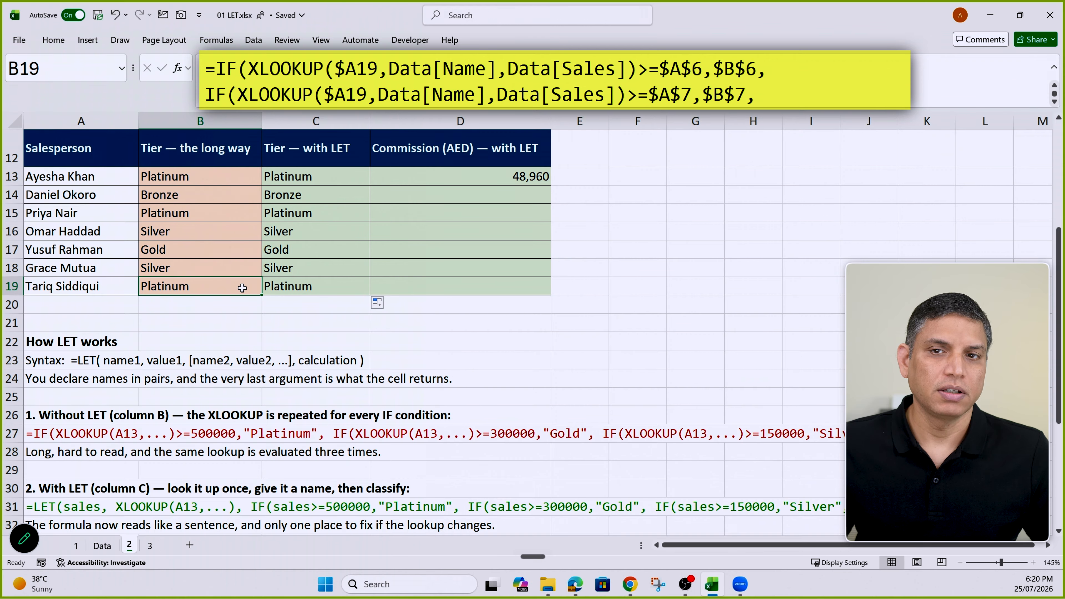
- Count the characters of the B19 formula in B20 with =LEN(FORMULATEXT(B19)) and fill it across to C20
{"action": "left_click", "coordinate": [243, 307]}
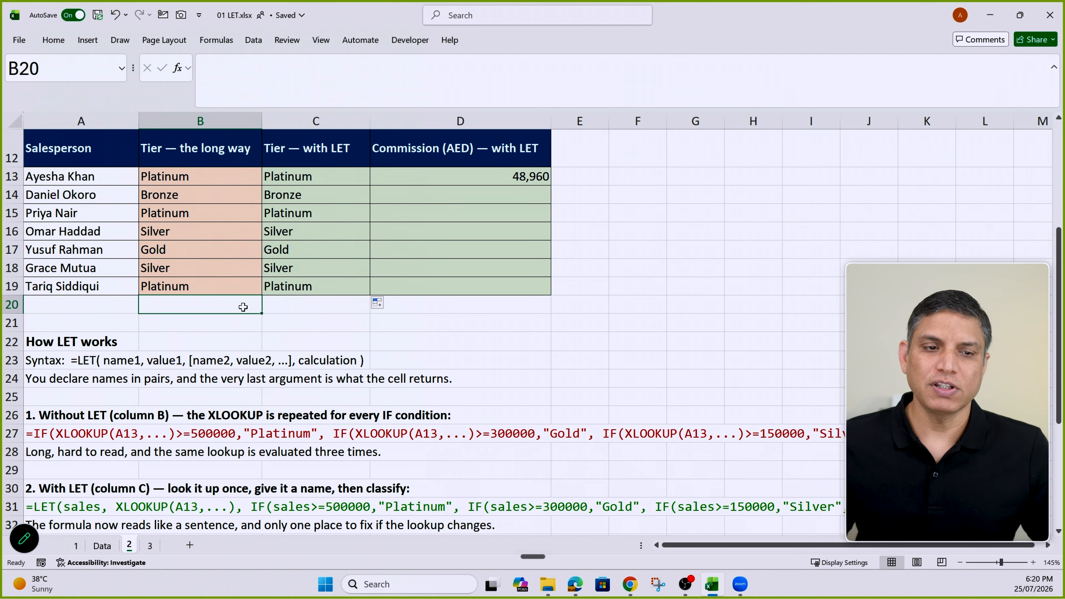
{"action": "type", "text": "="}
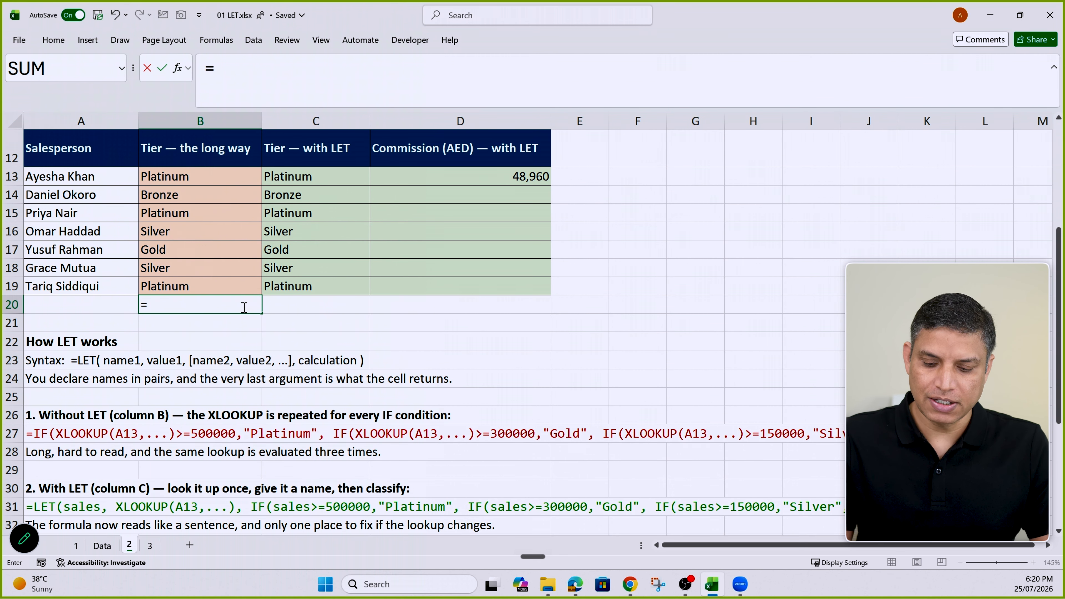
{"action": "type", "text": "le"}
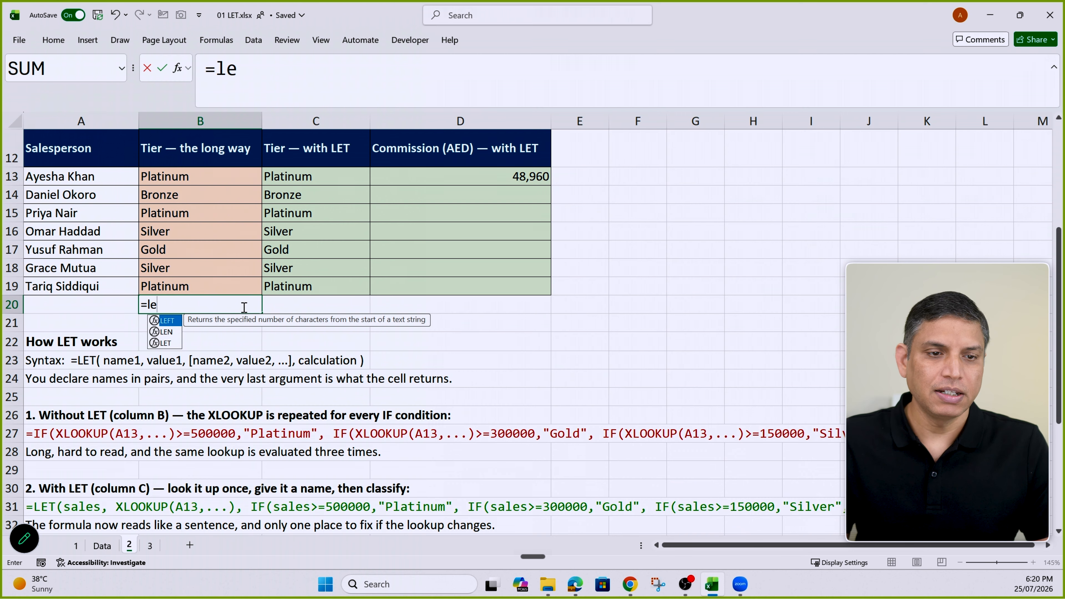
{"action": "key", "text": "Down"}
{"action": "key", "text": "Tab"}
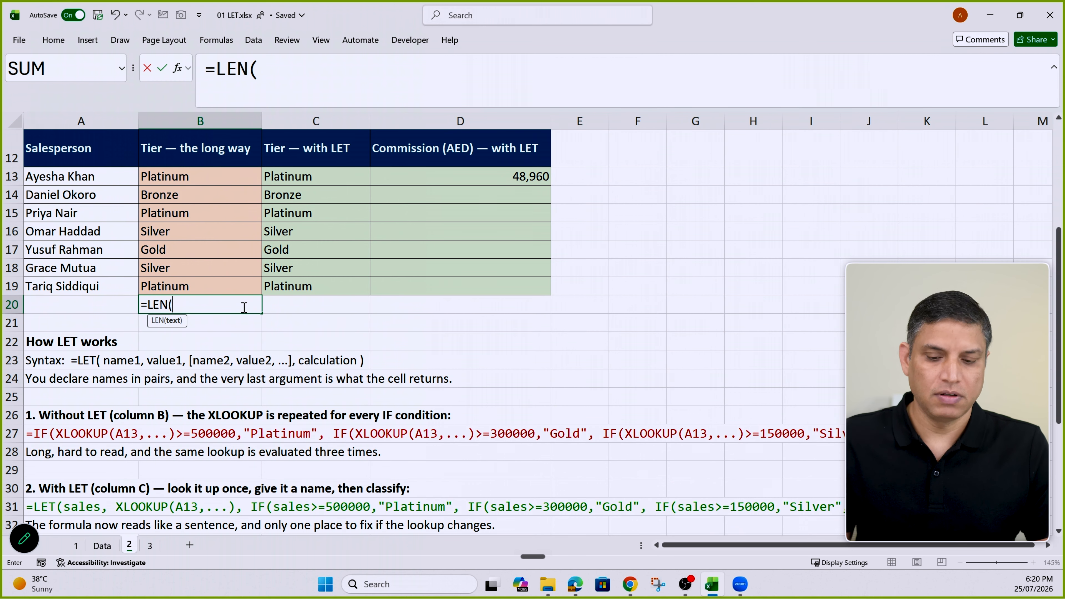
{"action": "type", "text": "formu"}
{"action": "key", "text": "Tab"}
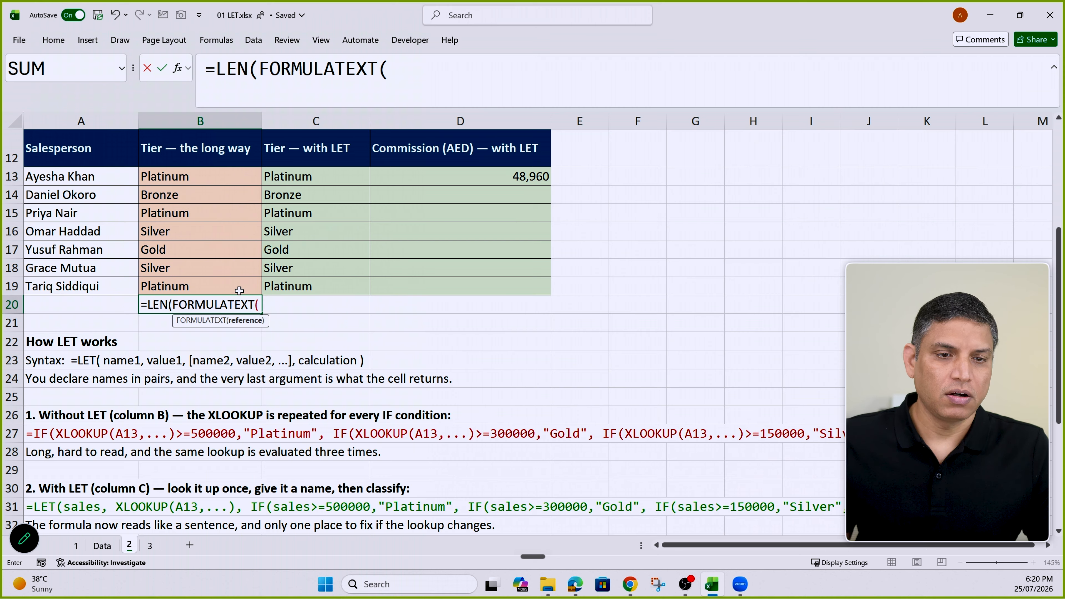
{"action": "left_click", "coordinate": [239, 290]}
{"action": "key", "text": "Return"}
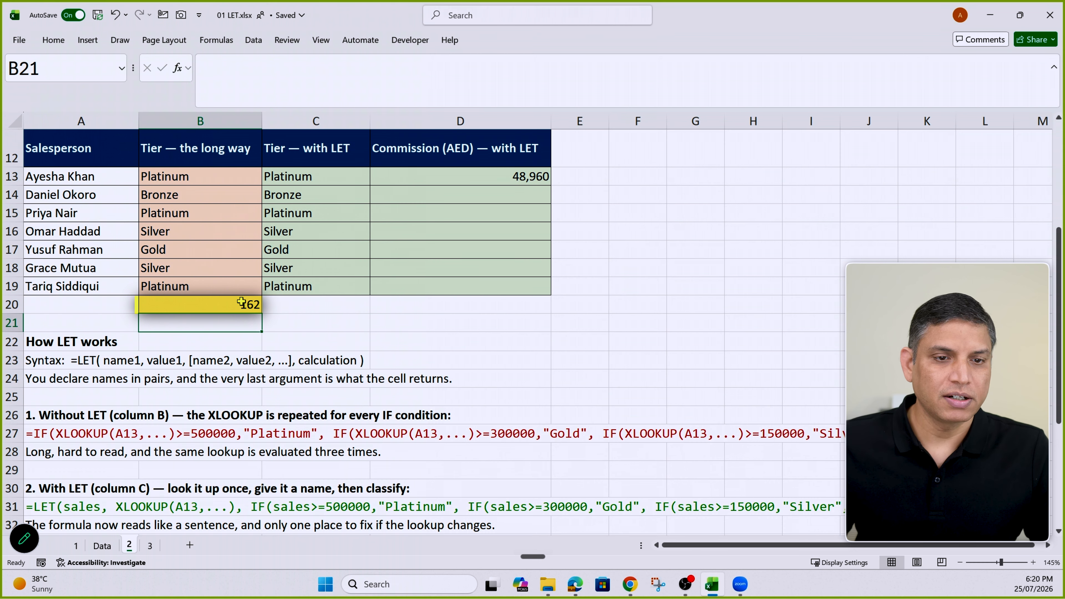
{"action": "left_click", "coordinate": [242, 303]}
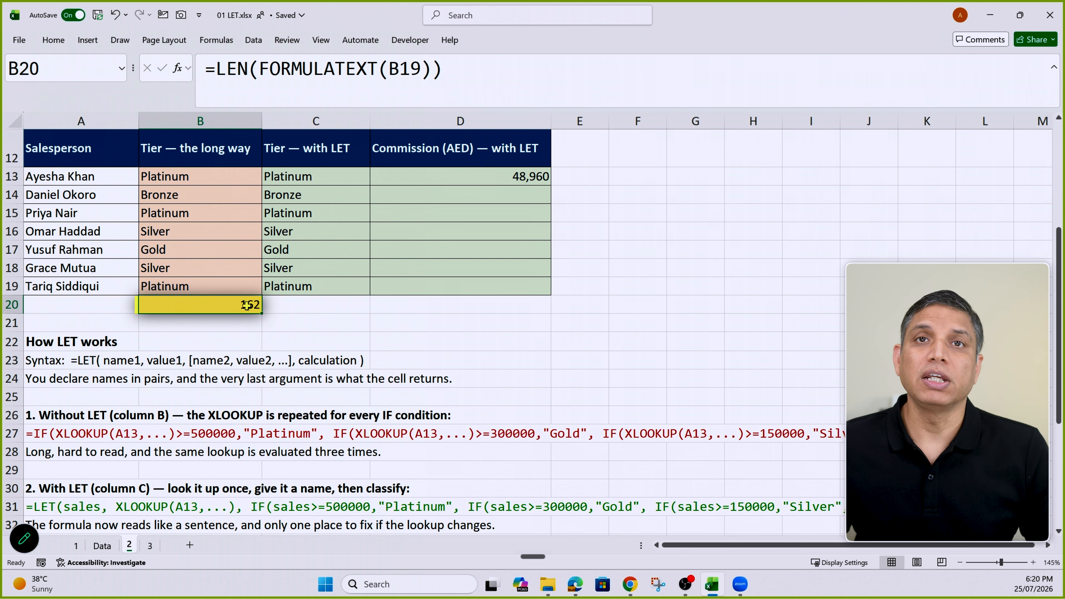
{"action": "left_click_drag", "start_coordinate": [261, 312], "coordinate": [318, 312]}
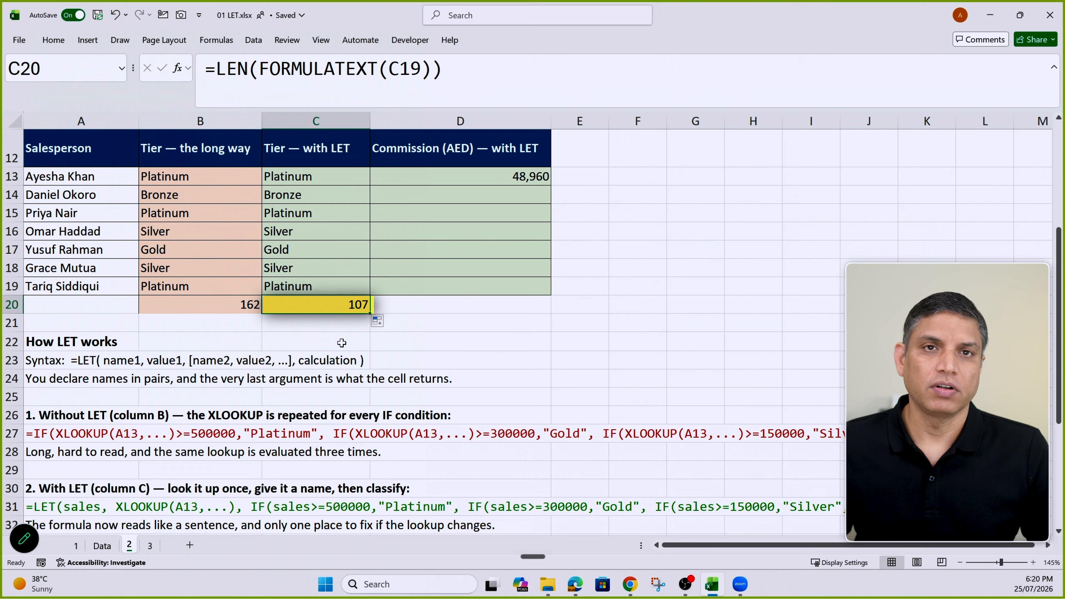
- Examine the complete long-way formula in B19 in an enlarged formula bar and compare it with the LET version in C19
{"action": "left_click", "coordinate": [239, 309]}
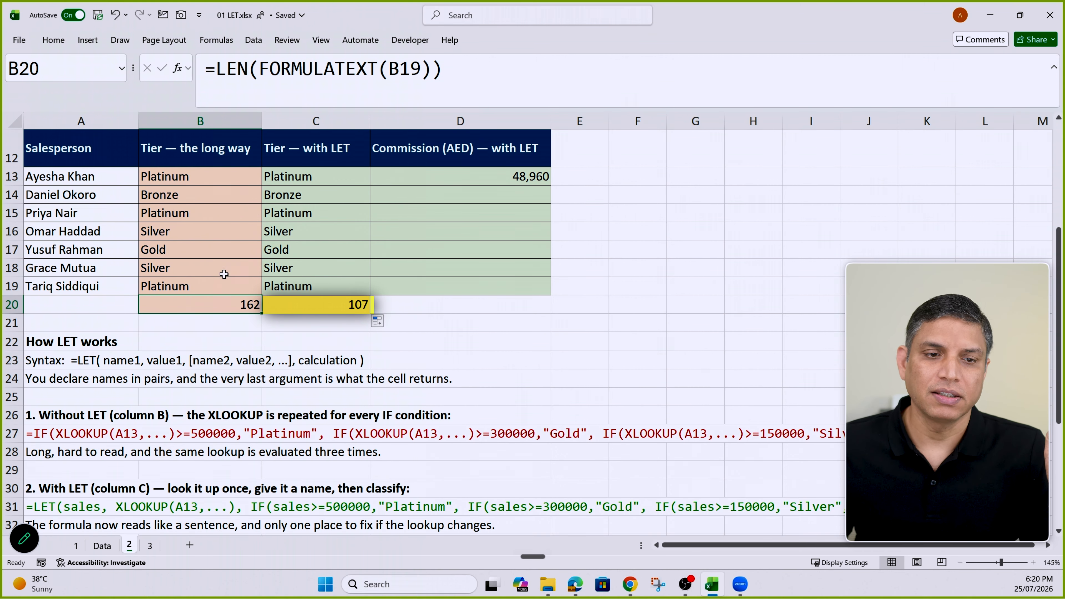
{"action": "left_click", "coordinate": [227, 286]}
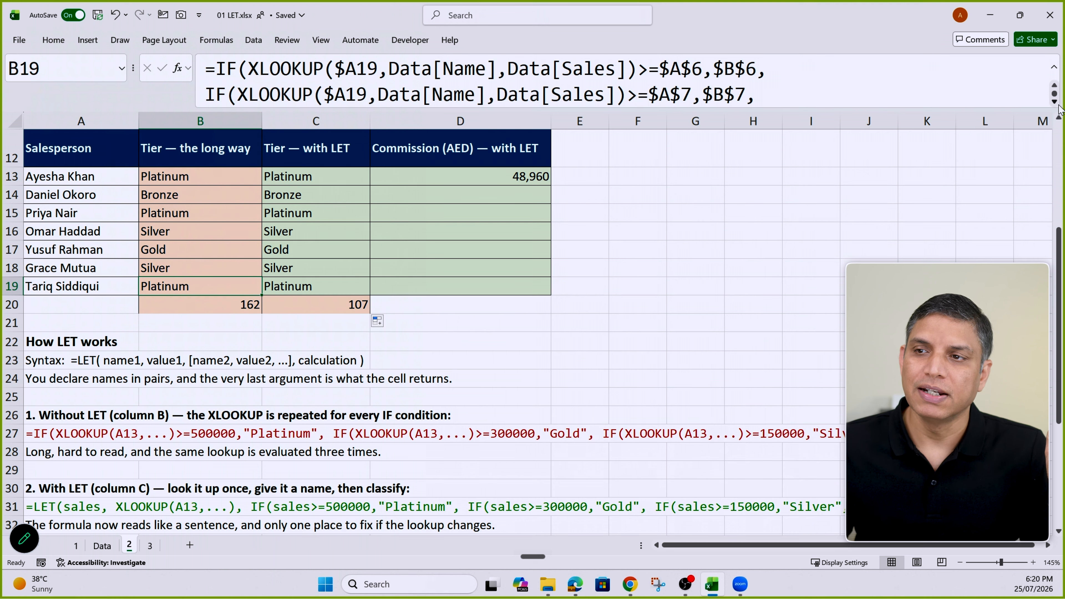
{"action": "left_click", "coordinate": [1046, 100]}
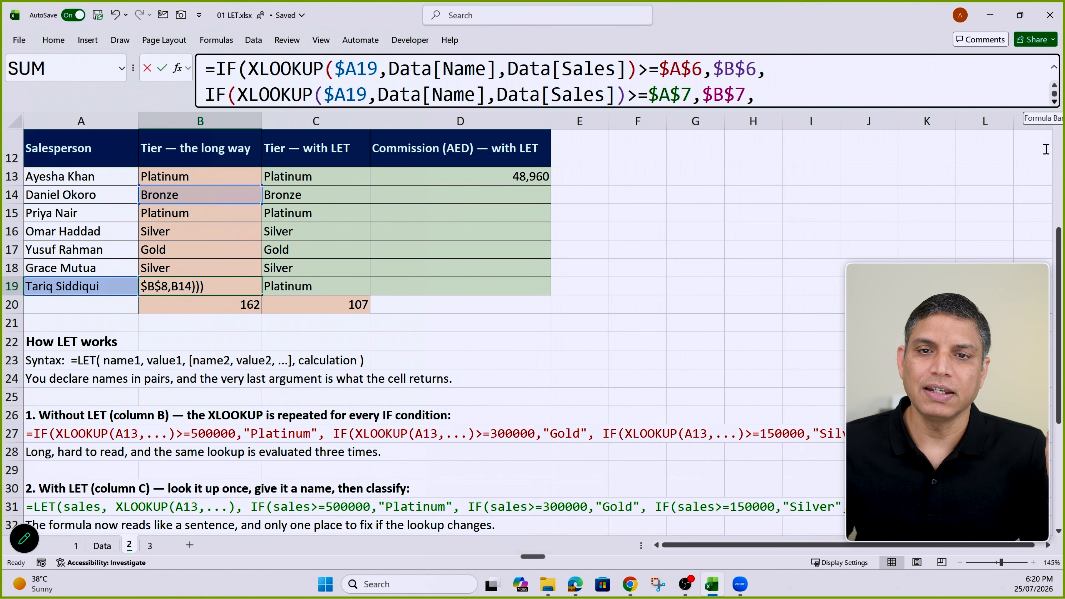
{"action": "left_click_drag", "start_coordinate": [931, 108], "coordinate": [931, 160]}
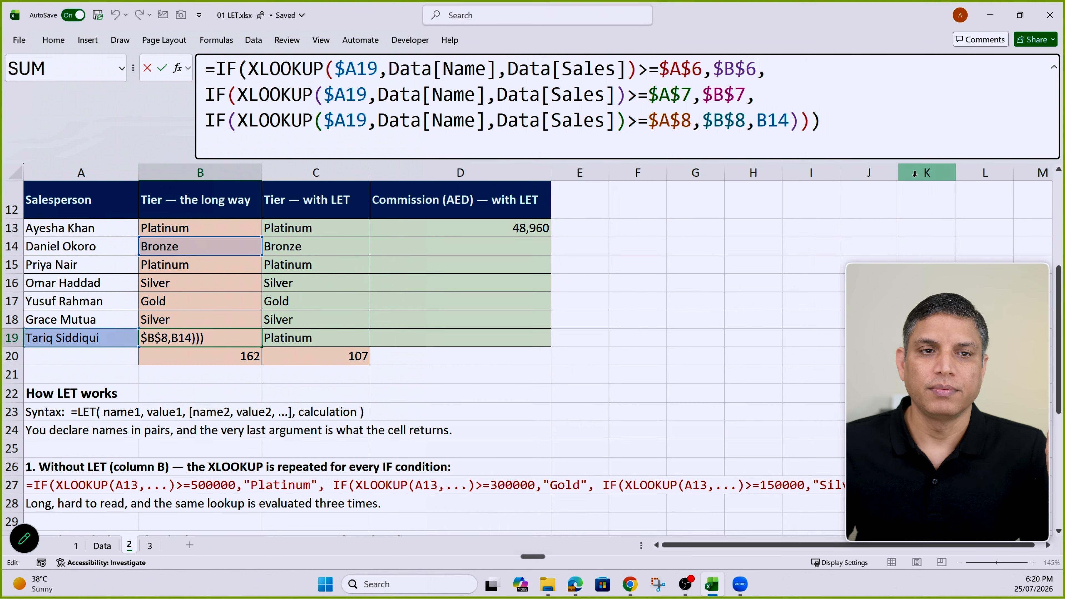
{"action": "left_click", "coordinate": [316, 339]}
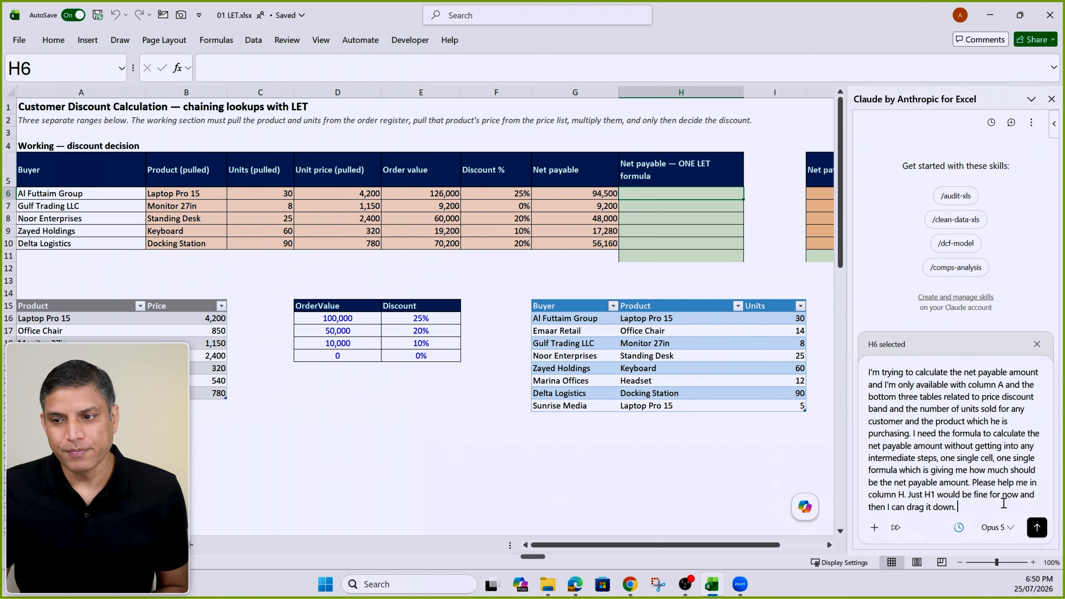
- Have Claude write a single-cell net payable formula in H6 and fill it down through H10 for comparison with B6:G10
{"action": "left_click", "coordinate": [1037, 527]}
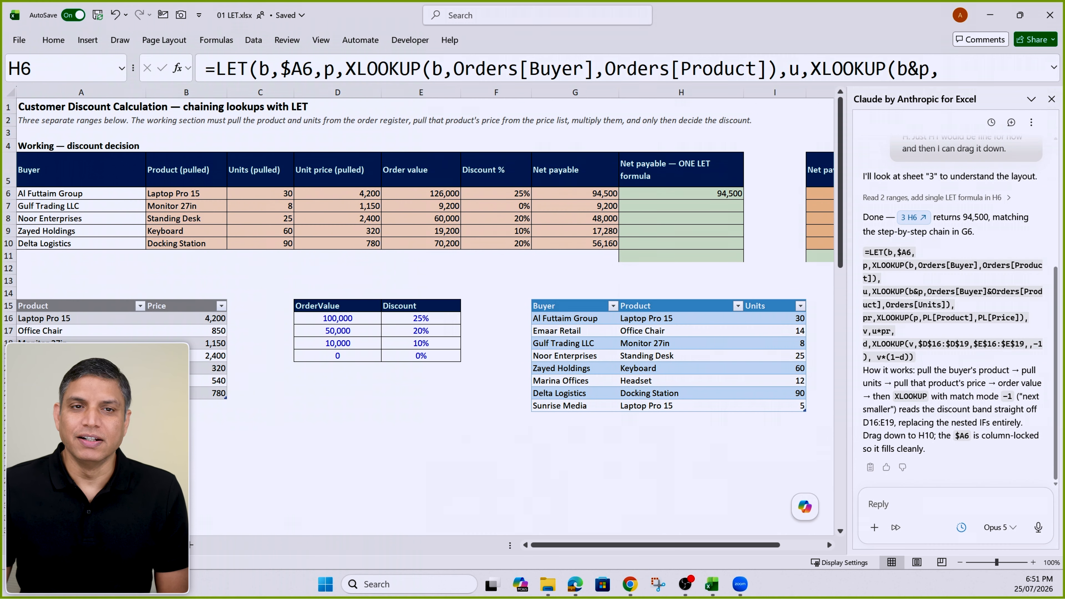
{"action": "left_click_drag", "start_coordinate": [743, 200], "coordinate": [744, 246]}
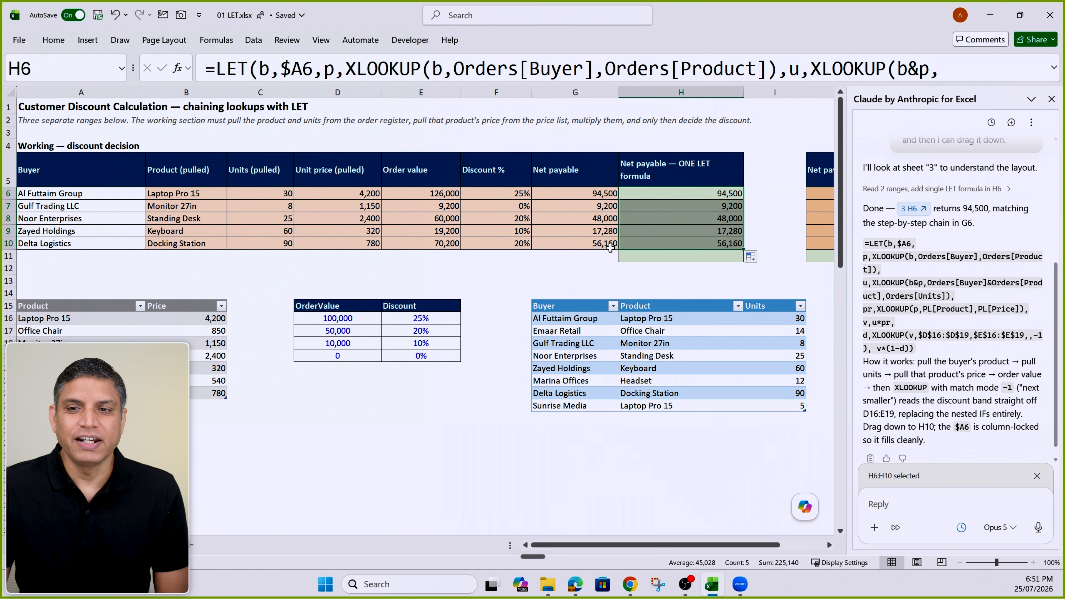
{"action": "left_click_drag", "start_coordinate": [605, 200], "coordinate": [211, 246]}
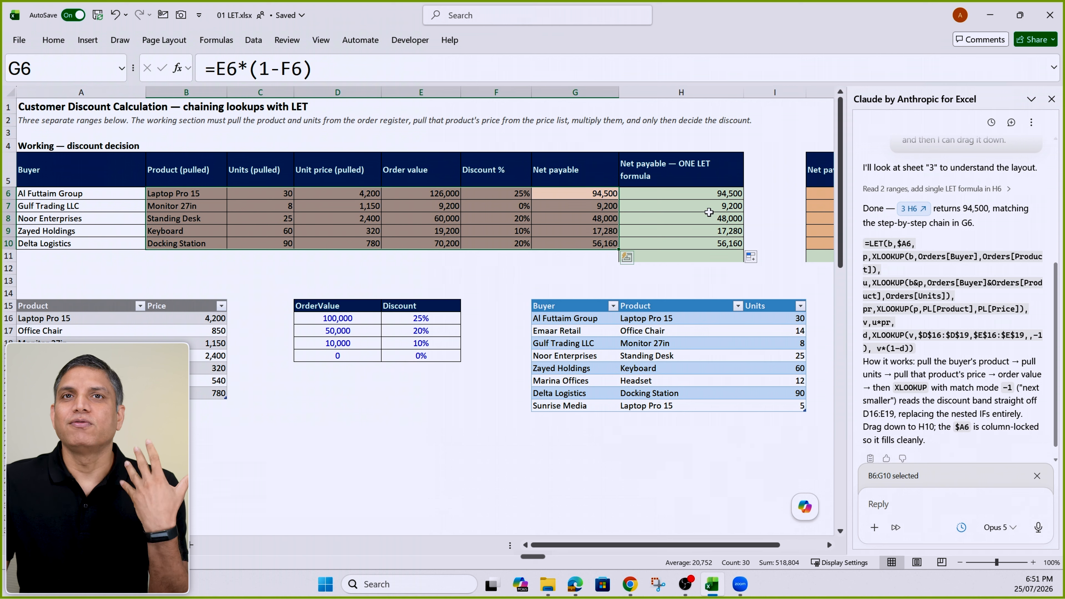
- Display the full H6 formula and ask Claude to break it into multiple lines with line breaks so it is easy to read
{"action": "left_click", "coordinate": [708, 195]}
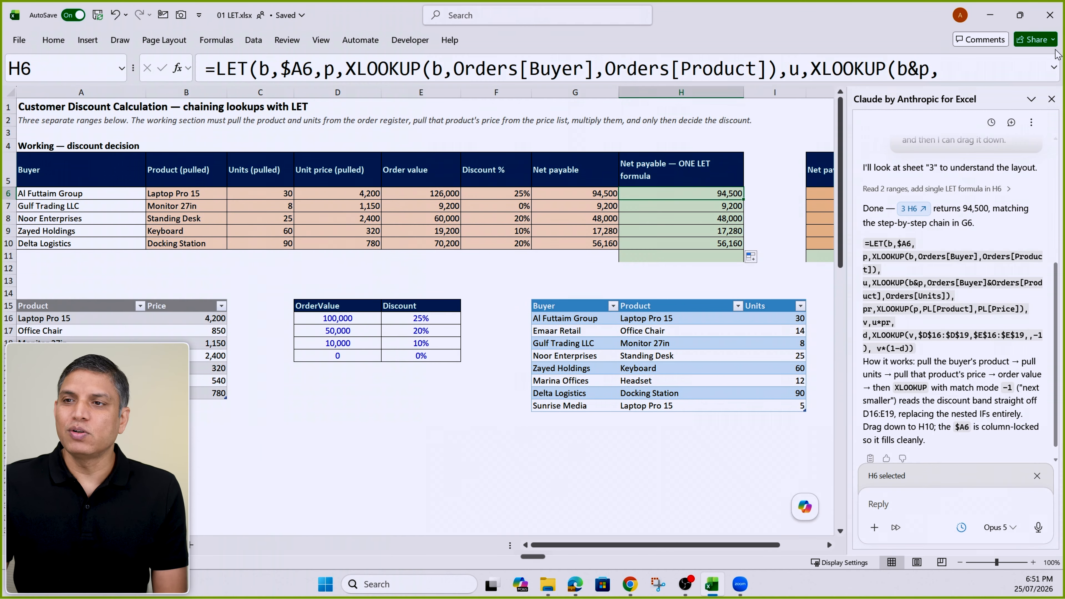
{"action": "left_click", "coordinate": [1053, 68]}
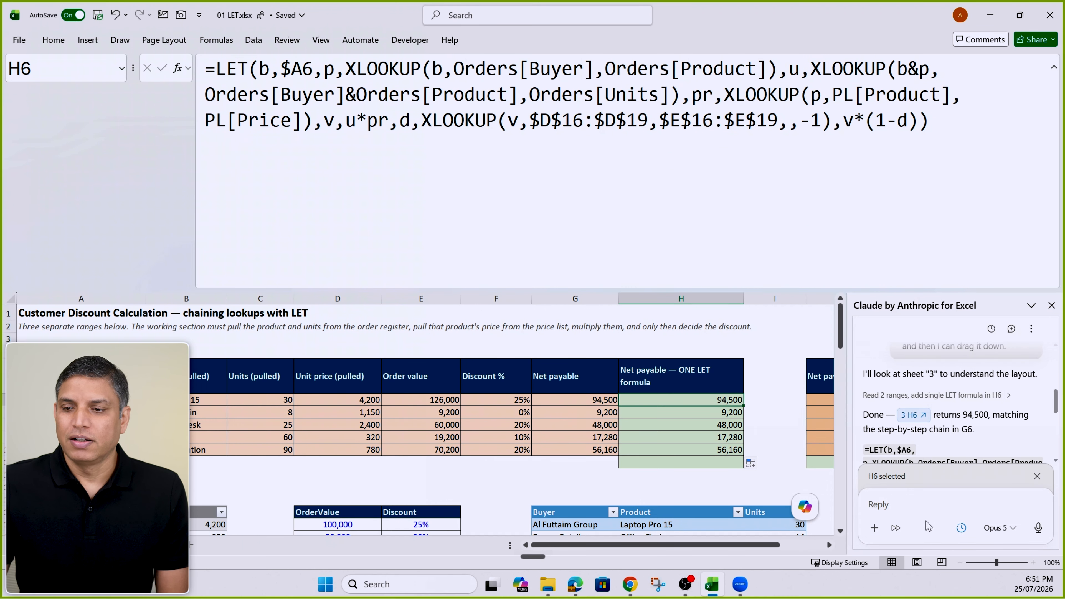
{"action": "scroll", "coordinate": [979, 399], "scroll_direction": "down", "scroll_amount": 5}
{"action": "left_click", "coordinate": [933, 501]}
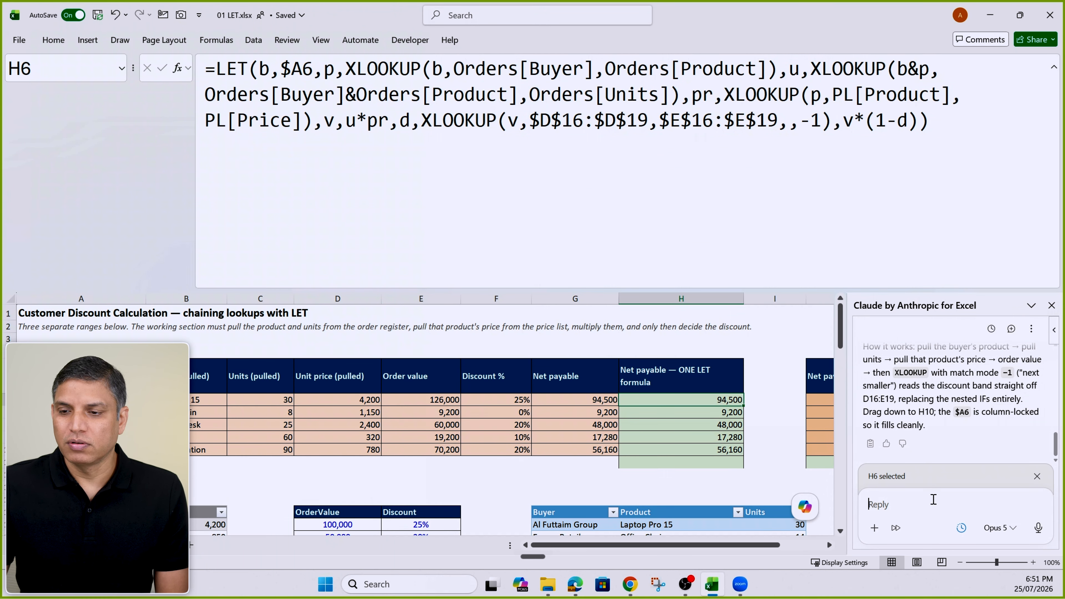
{"action": "key", "text": "ctrl+super"}
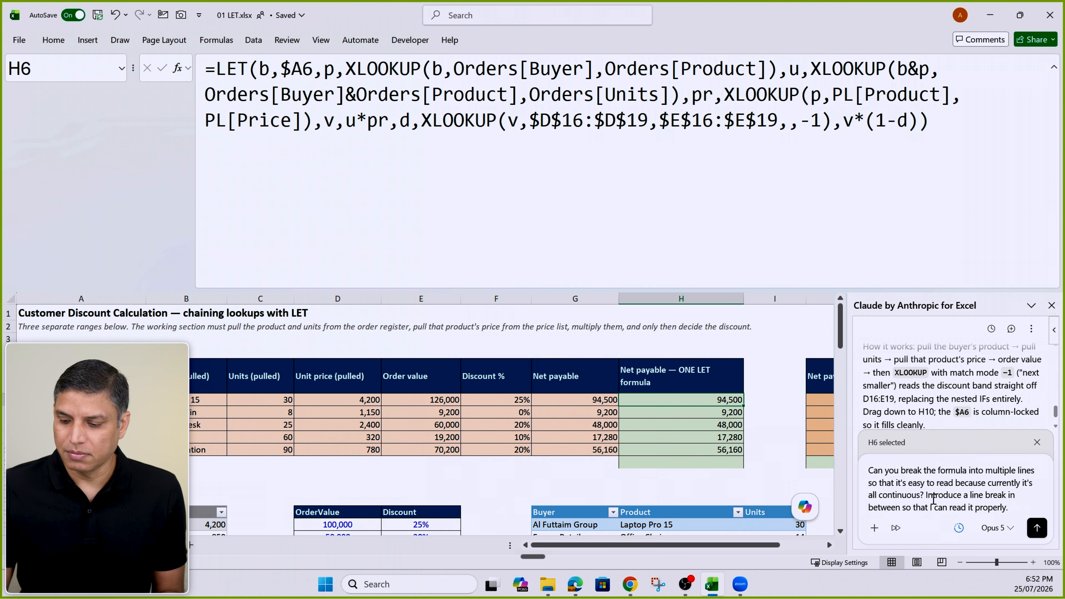
{"action": "key", "text": "Return"}
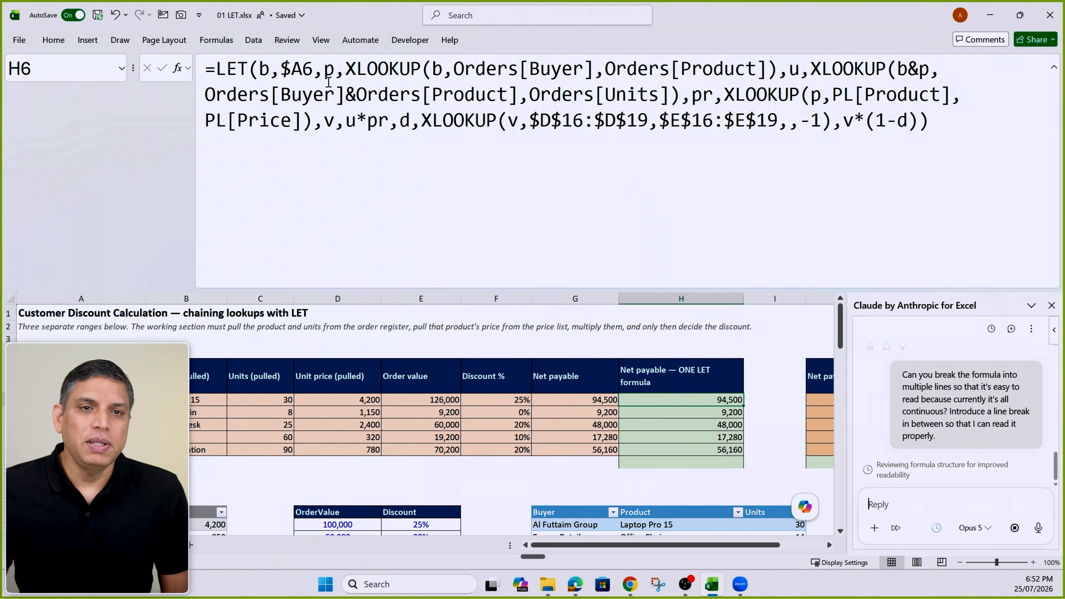